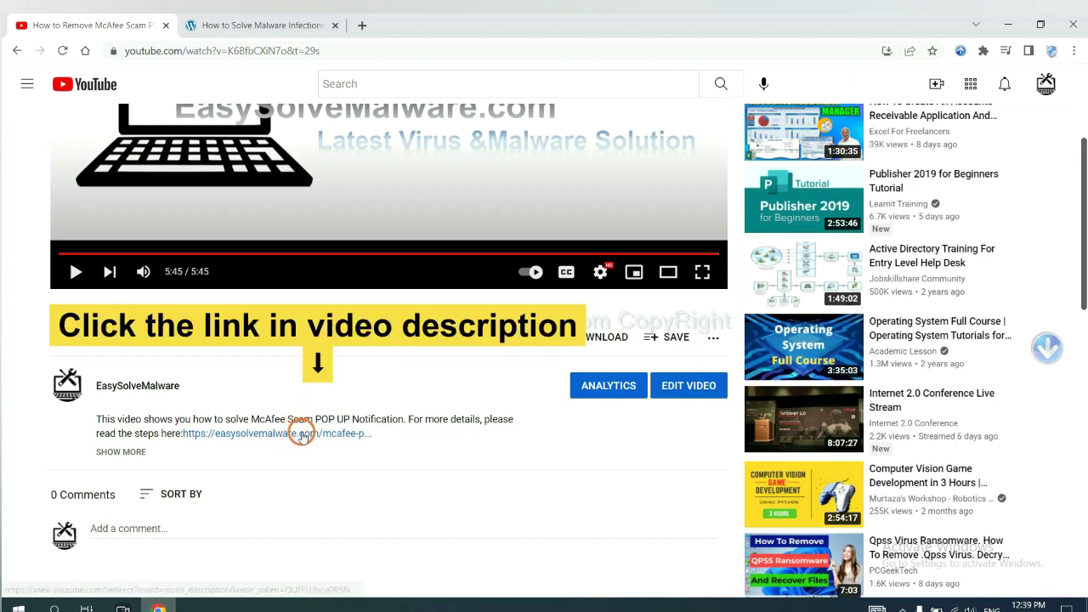
Download the SpyHunter for Windows installer from the EasySolveMalware removal guide and run it
{"action": "left_click", "coordinate": [302, 433]}
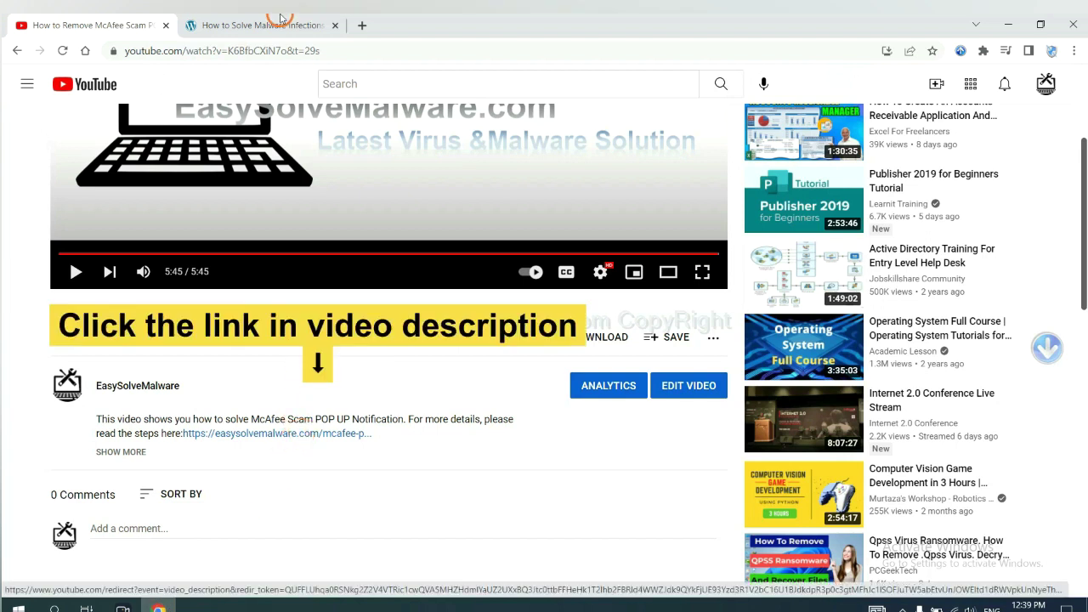
{"action": "scroll", "coordinate": [1084, 303], "scroll_direction": "down", "scroll_amount": 3}
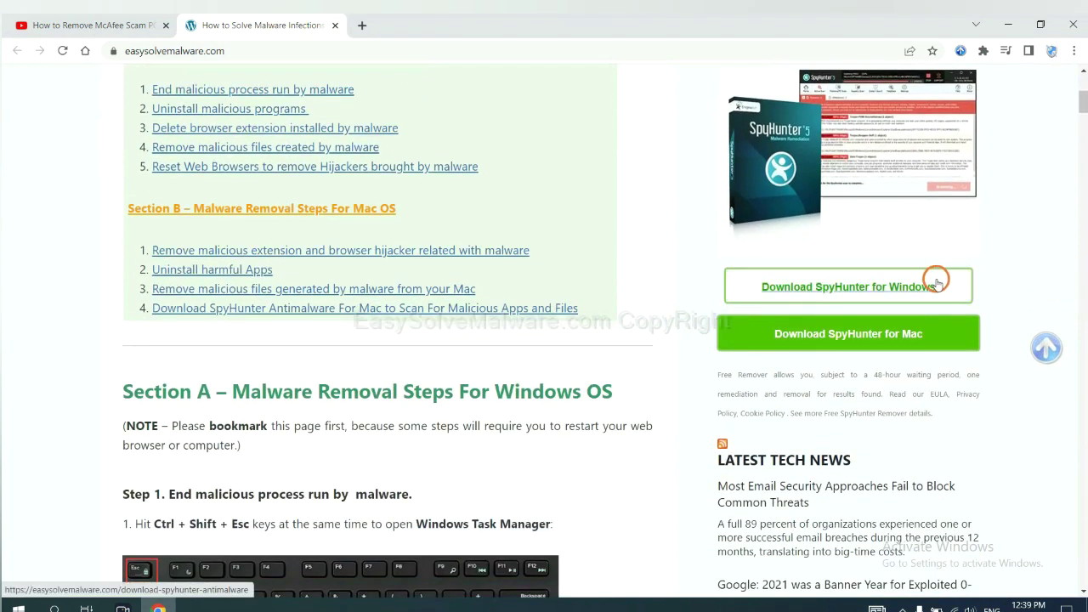
{"action": "left_click", "coordinate": [924, 283]}
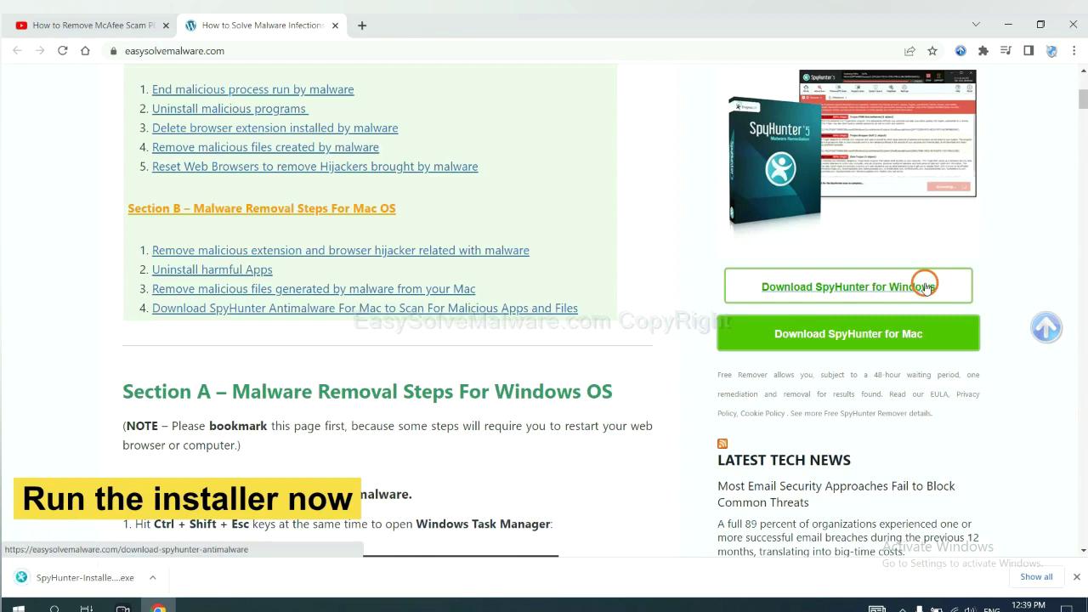
{"action": "left_click", "coordinate": [72, 578]}
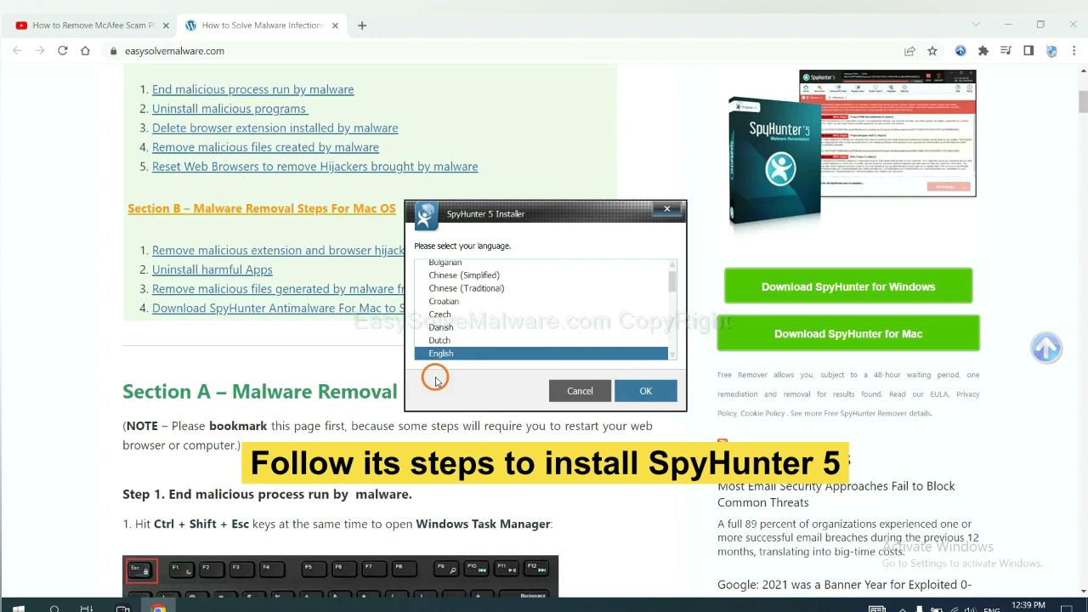
Install SpyHunter 5 in English, accepting the EULA, and finish setup to open SpyHunter
{"action": "left_click", "coordinate": [636, 389]}
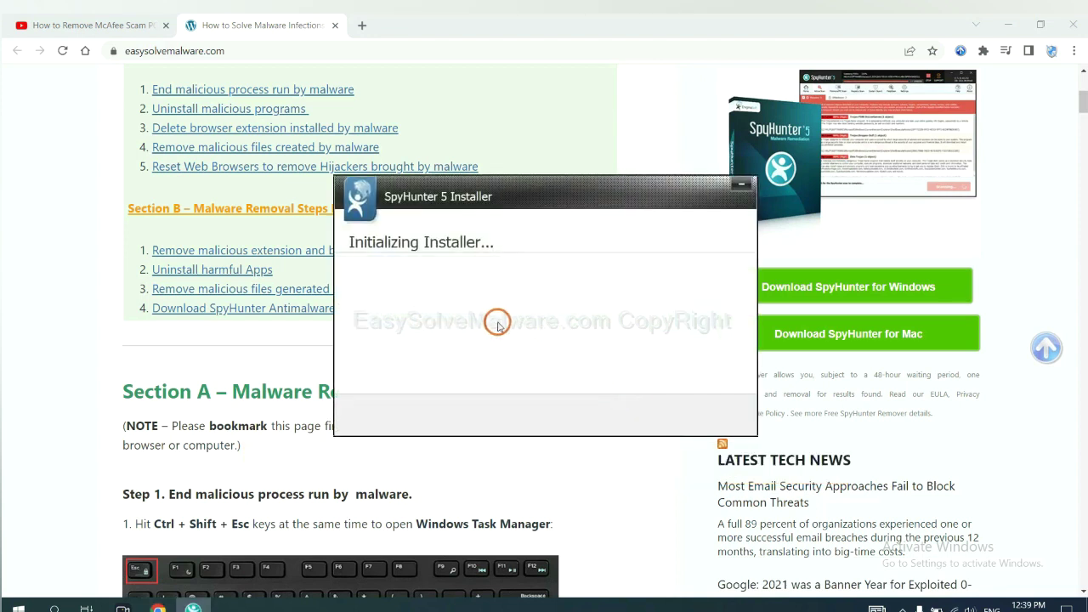
{"action": "left_click", "coordinate": [464, 323]}
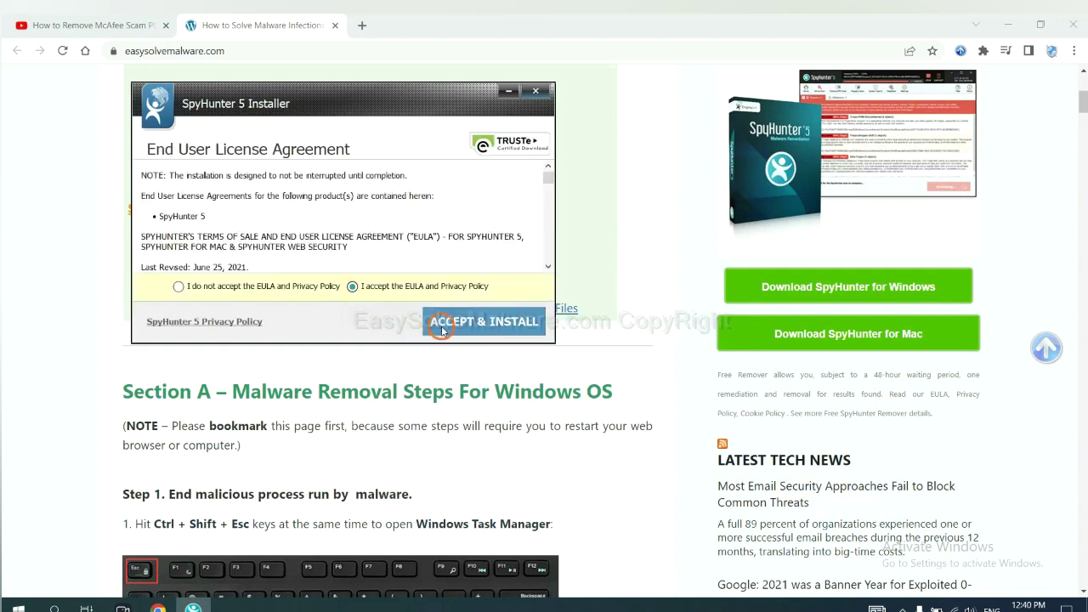
{"action": "left_click", "coordinate": [484, 321]}
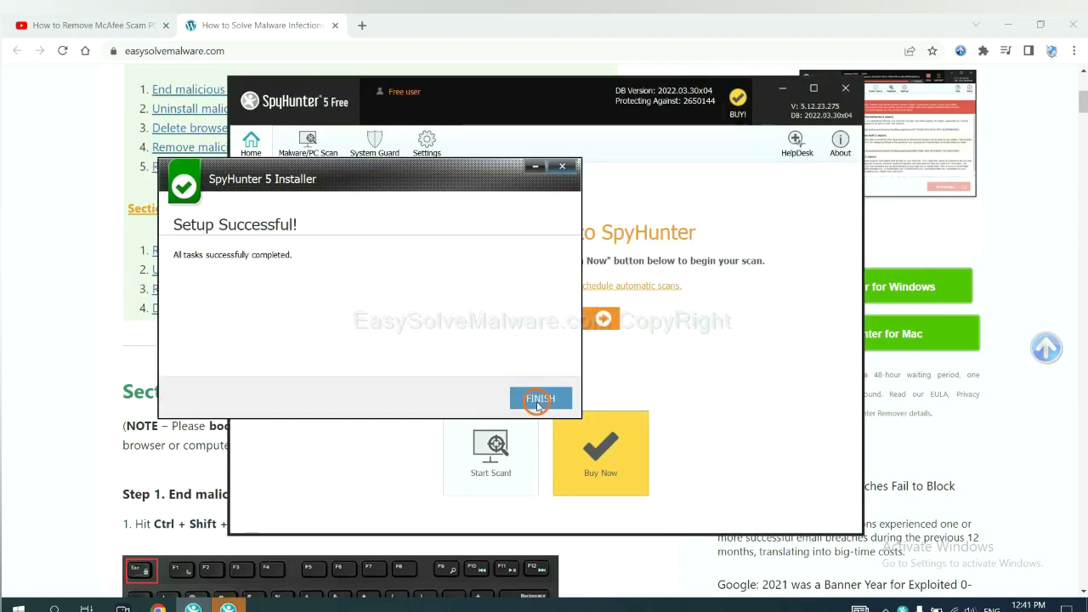
{"action": "left_click", "coordinate": [537, 396]}
{"action": "left_click", "coordinate": [537, 328]}
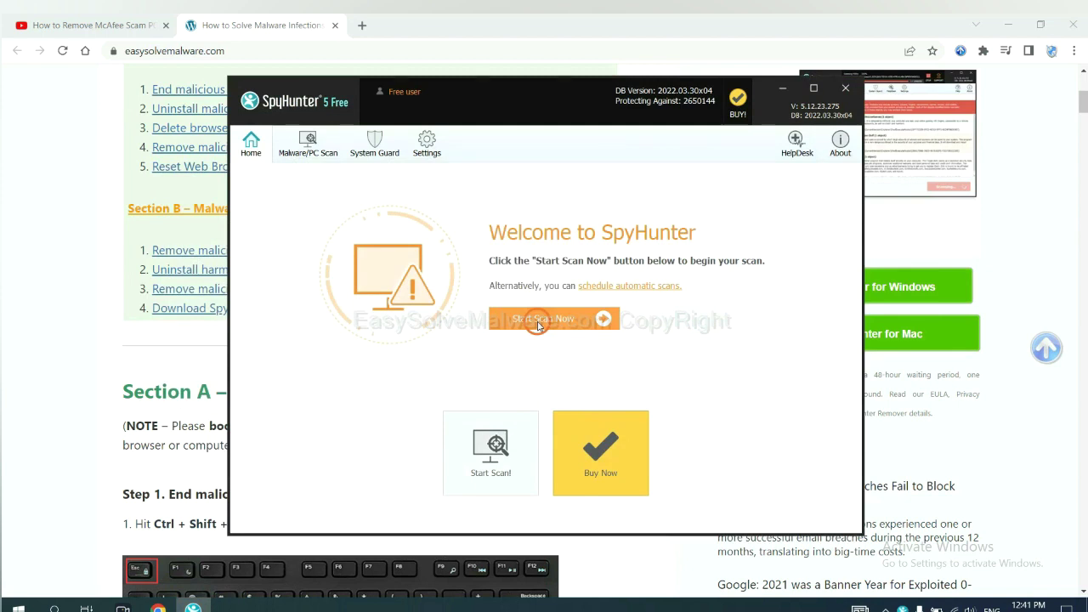
Run a SpyHunter scan and proceed past the detected remove360.bat object to removal
{"action": "left_click", "coordinate": [537, 327]}
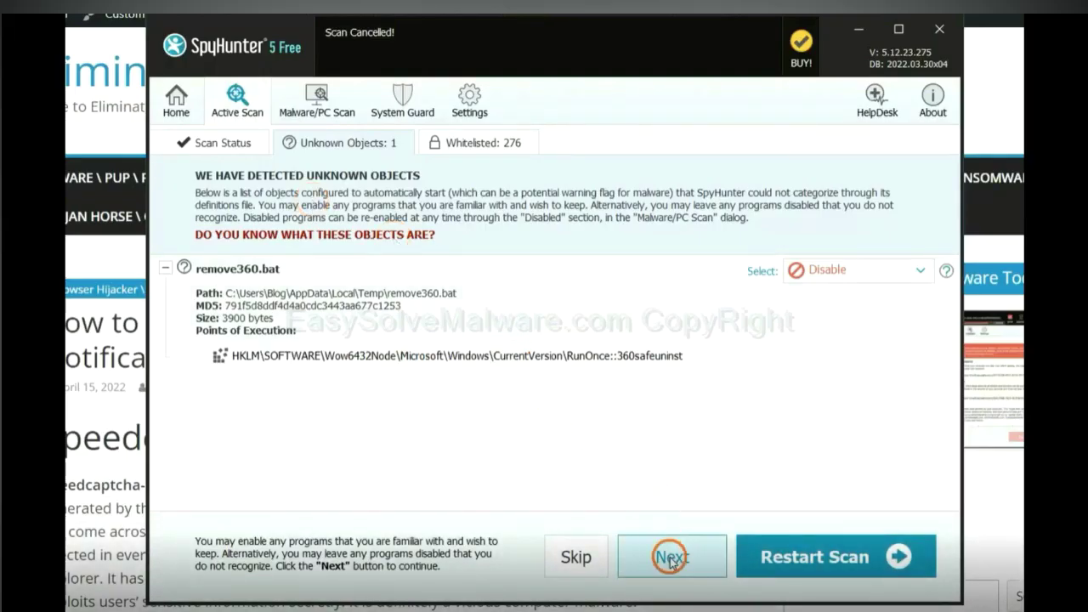
{"action": "left_click", "coordinate": [671, 556]}
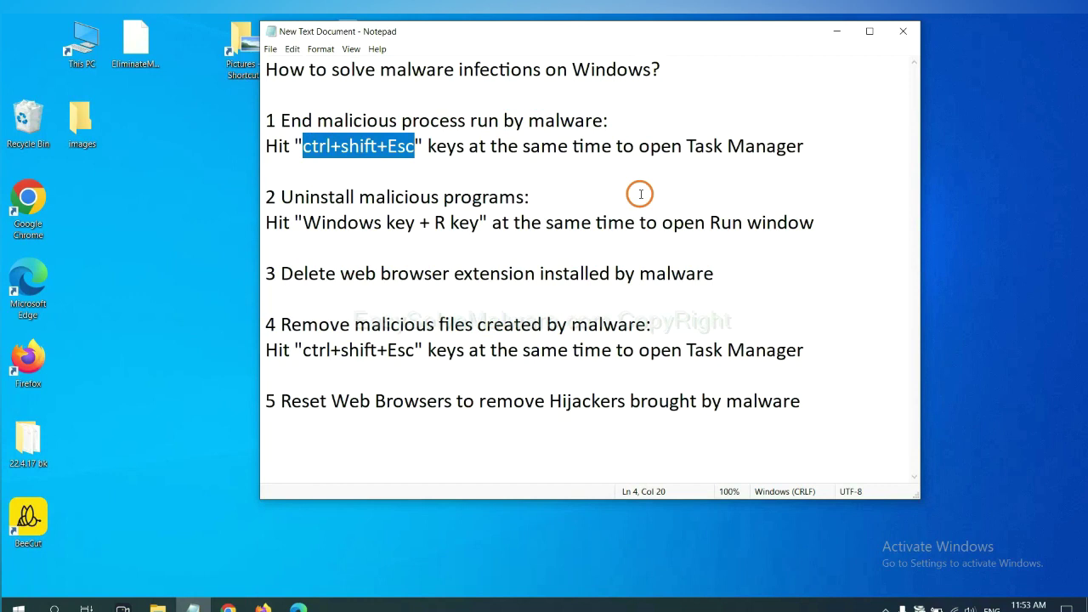
Highlight the ctrl+shift+Esc shortcut in step 1 of the Notepad guide
{"action": "left_click", "coordinate": [384, 148]}
{"action": "left_click_drag", "start_coordinate": [415, 147], "coordinate": [303, 148]}
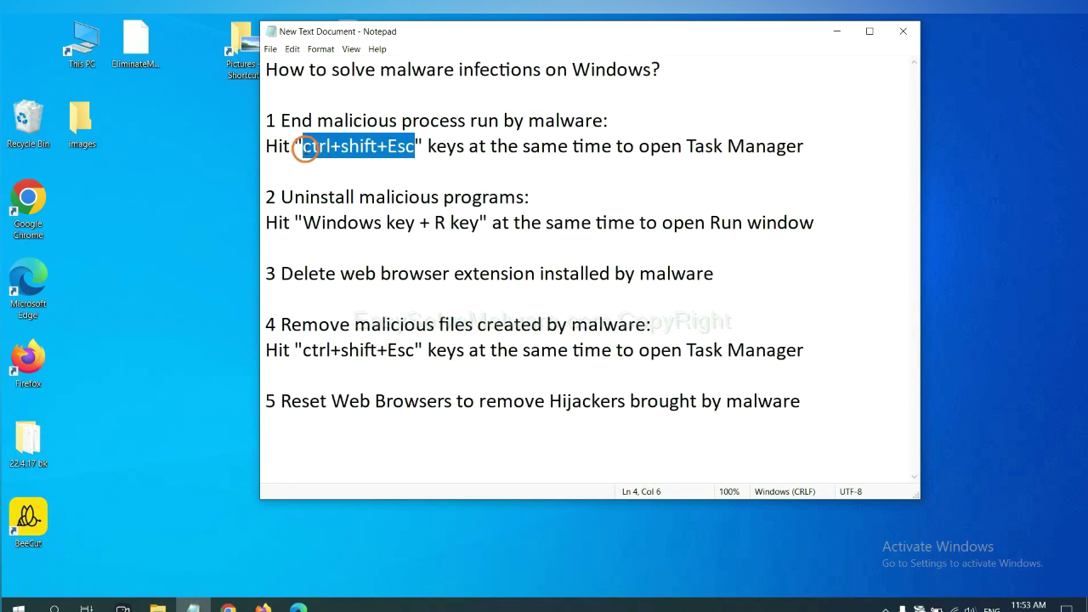
In Task Manager, end the Usermode Font Driver Host process, then close Task Manager
{"action": "key", "text": "ctrl+shift+Escape"}
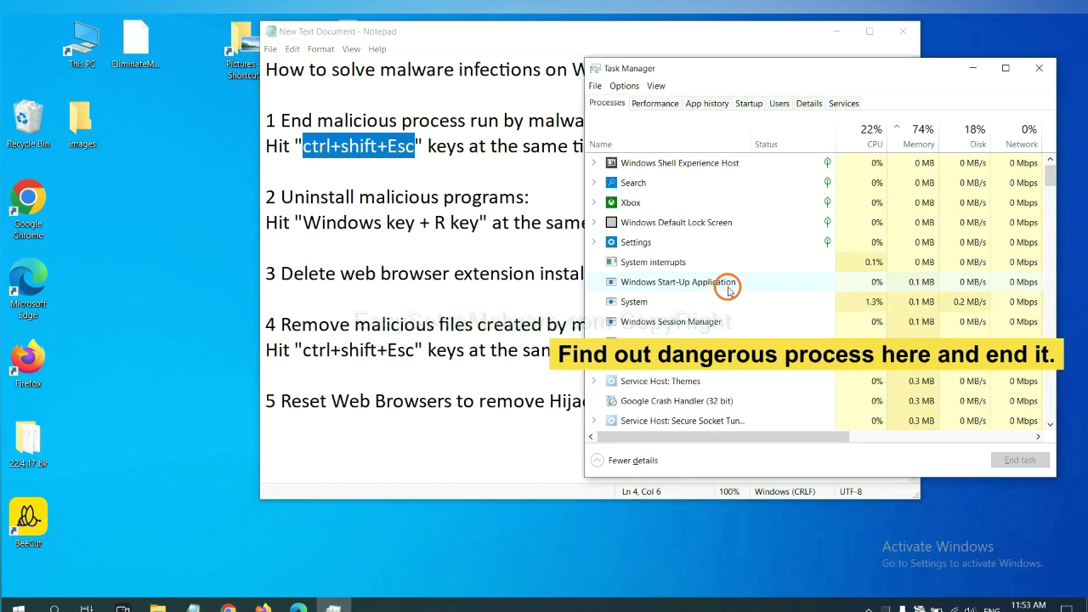
{"action": "left_click", "coordinate": [728, 300]}
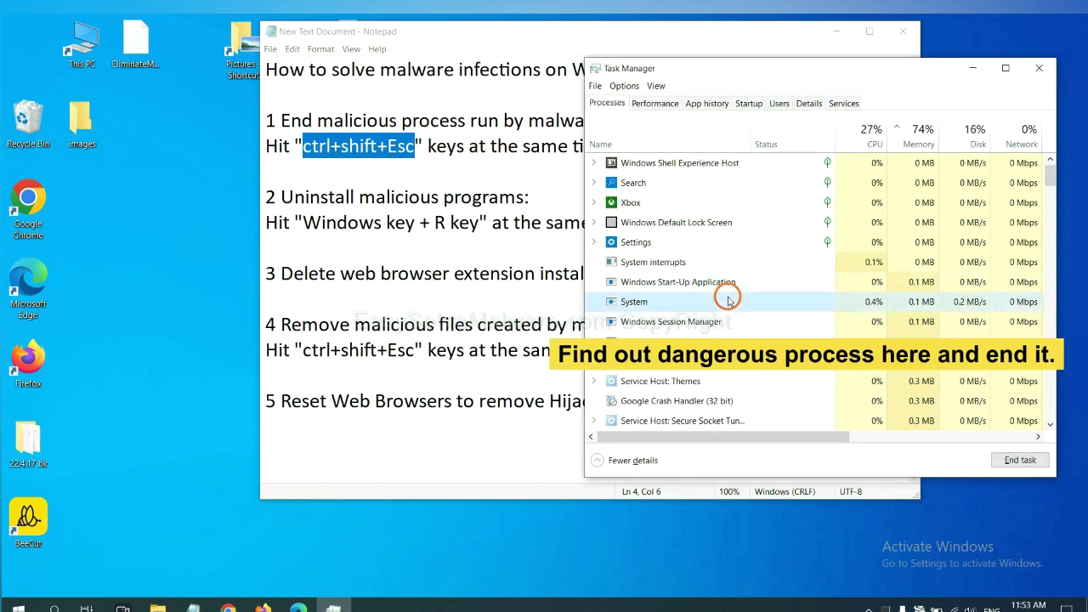
{"action": "left_click", "coordinate": [724, 338]}
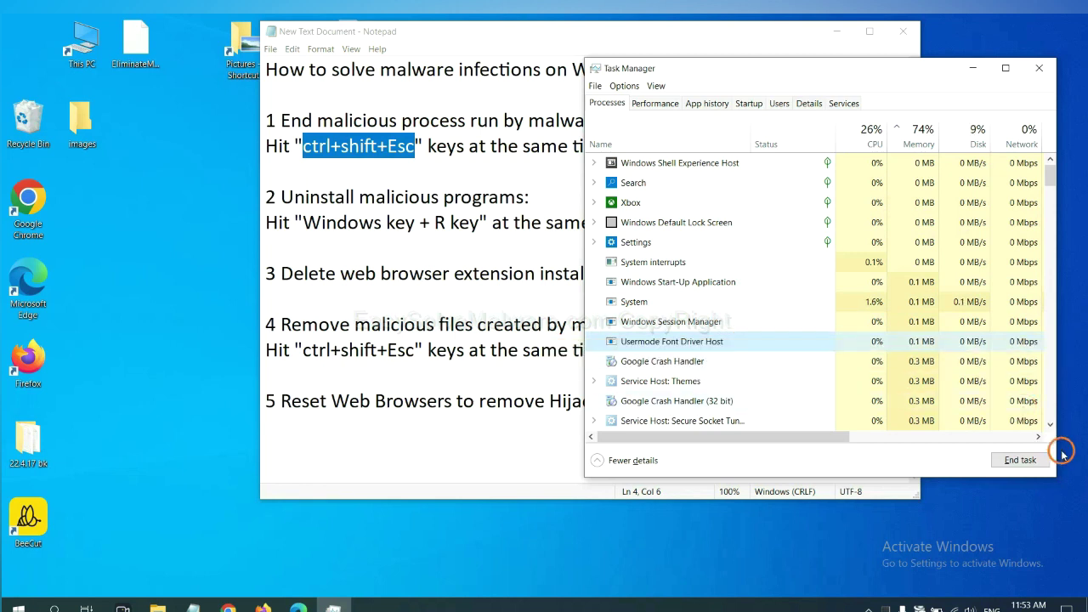
{"action": "left_click", "coordinate": [1028, 459]}
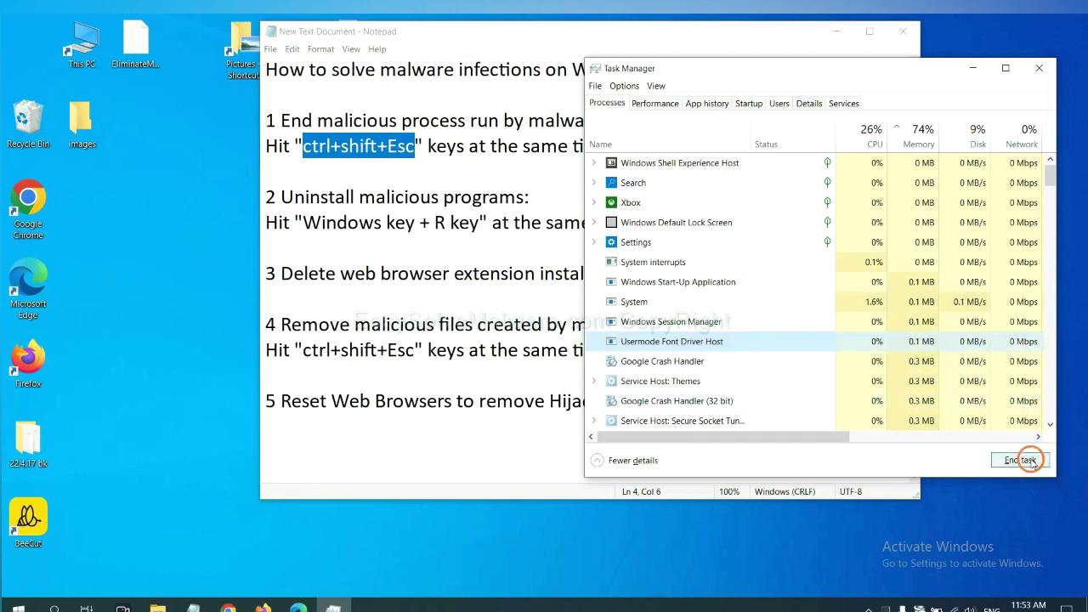
{"action": "left_click", "coordinate": [1030, 69]}
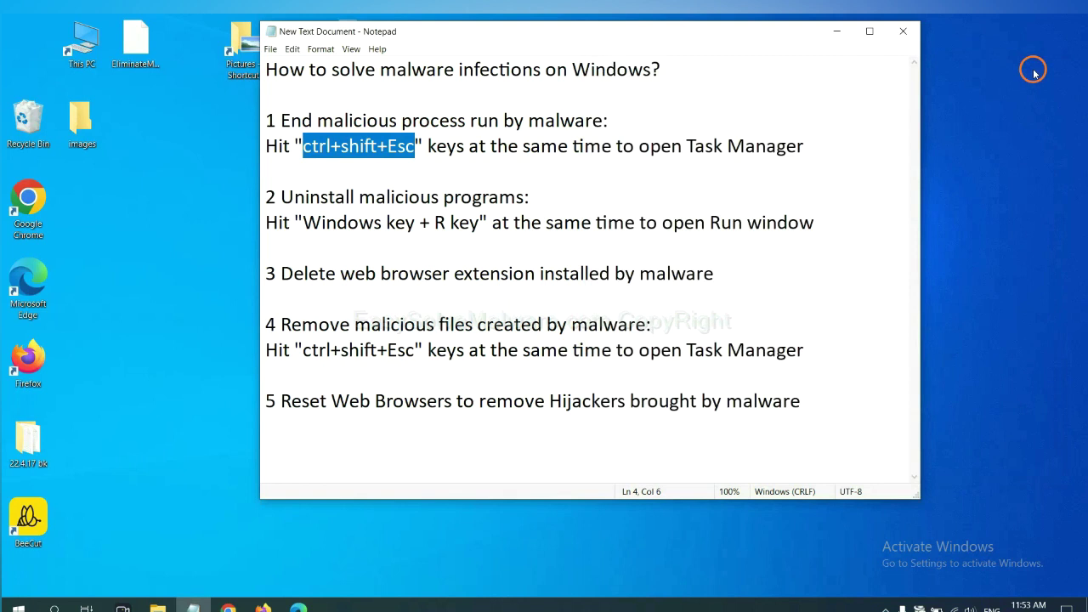
{"action": "left_click", "coordinate": [680, 208]}
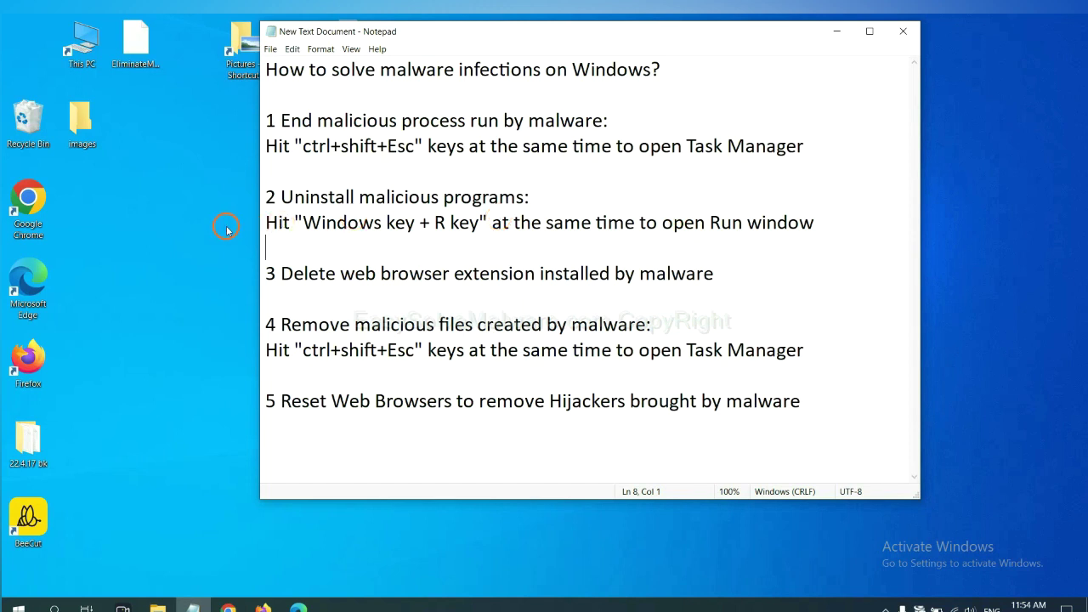
Open the Run box beside step 2 of the notes with 'control panel' selected
{"action": "left_click_drag", "start_coordinate": [299, 225], "coordinate": [477, 230]}
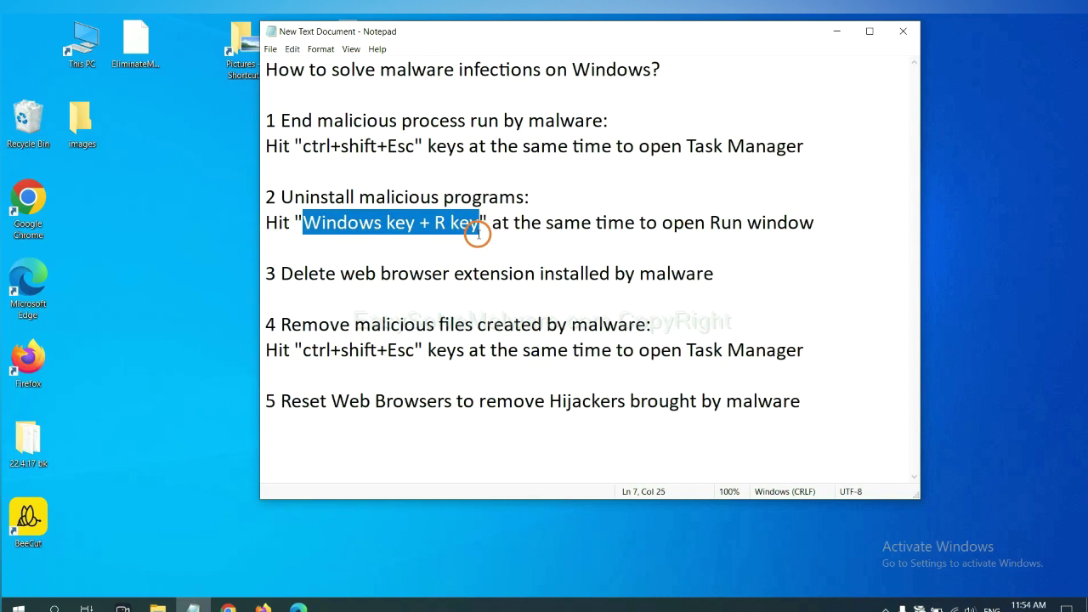
{"action": "key", "text": "super+r"}
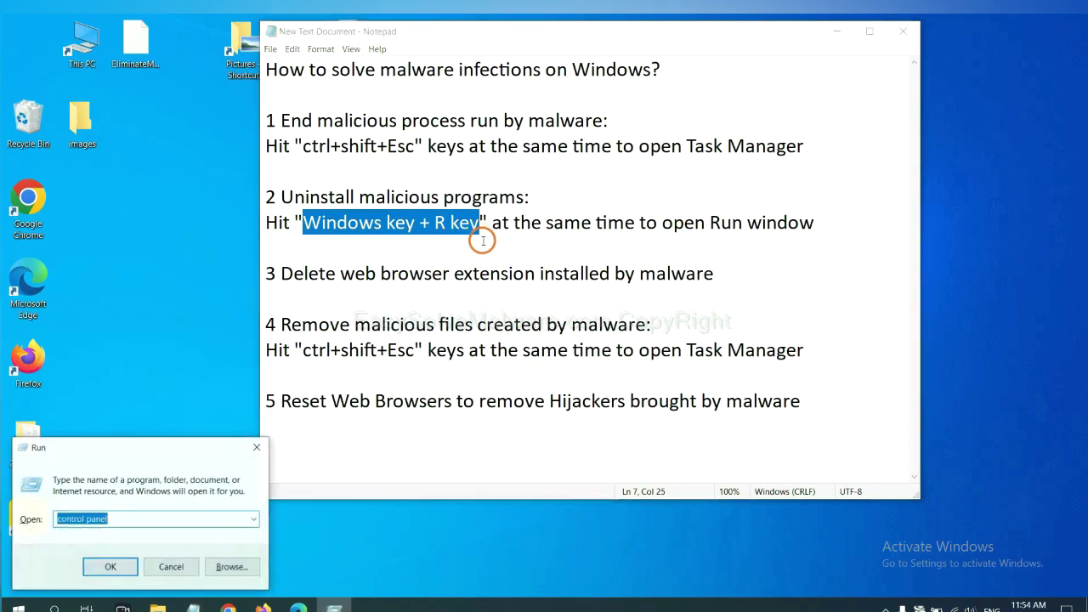
{"action": "left_click_drag", "start_coordinate": [128, 456], "coordinate": [832, 204]}
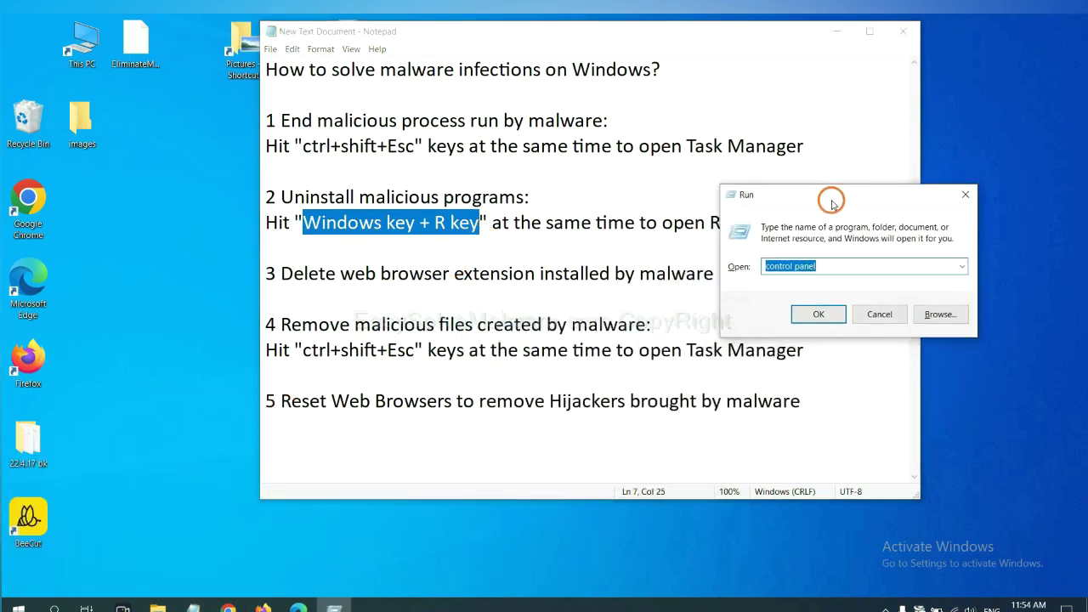
{"action": "left_click", "coordinate": [839, 266]}
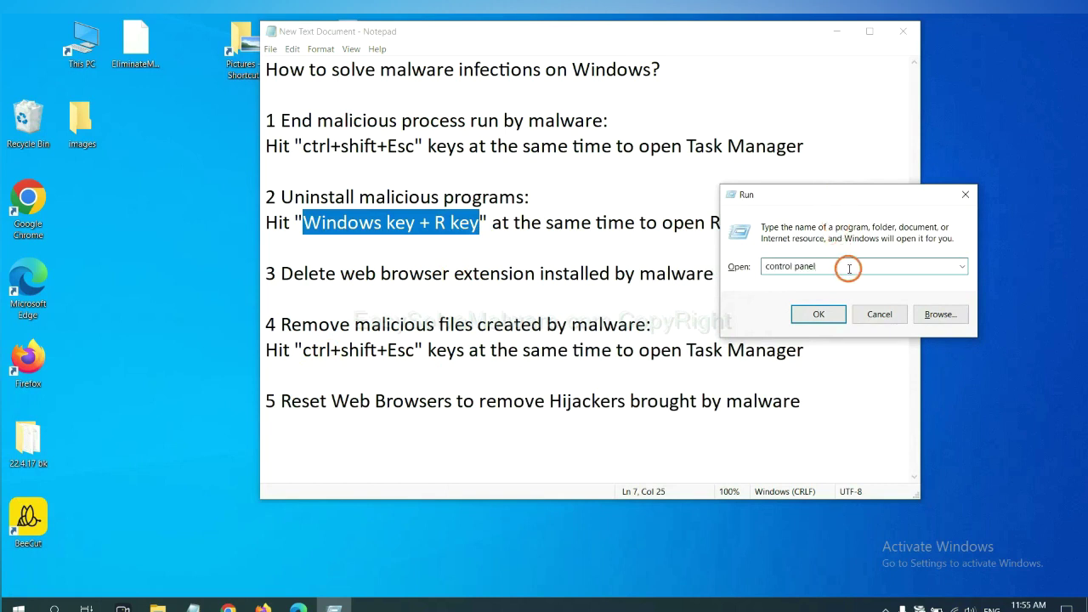
{"action": "left_click_drag", "start_coordinate": [776, 266], "coordinate": [745, 266]}
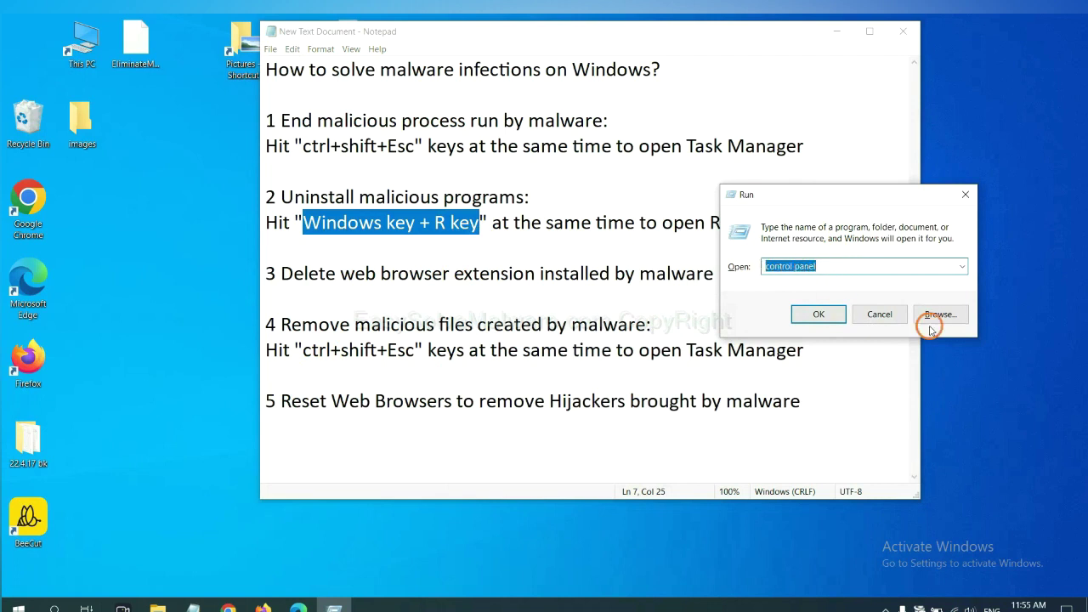
Launch Control Panel's installed programs list, select Xiph.Org Open Codecs, then close the list
{"action": "left_click", "coordinate": [826, 328]}
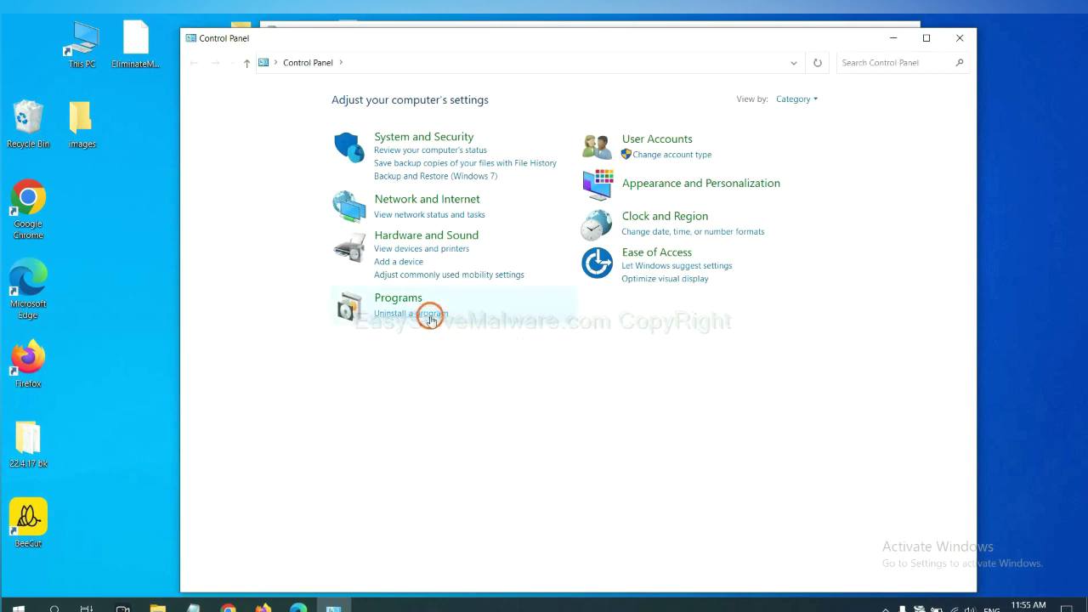
{"action": "left_click", "coordinate": [430, 315]}
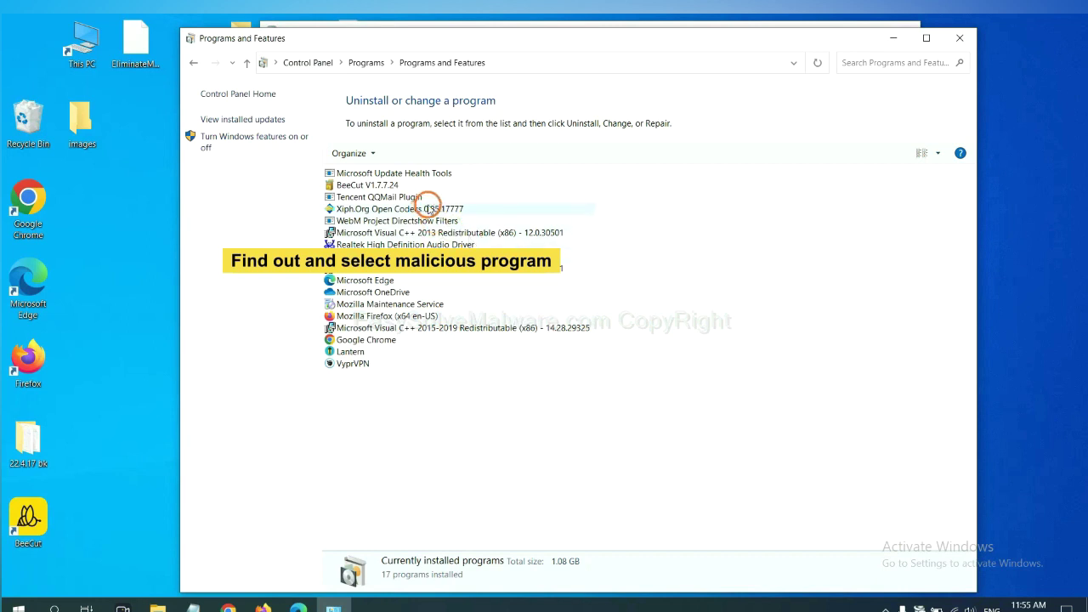
{"action": "left_click", "coordinate": [429, 209]}
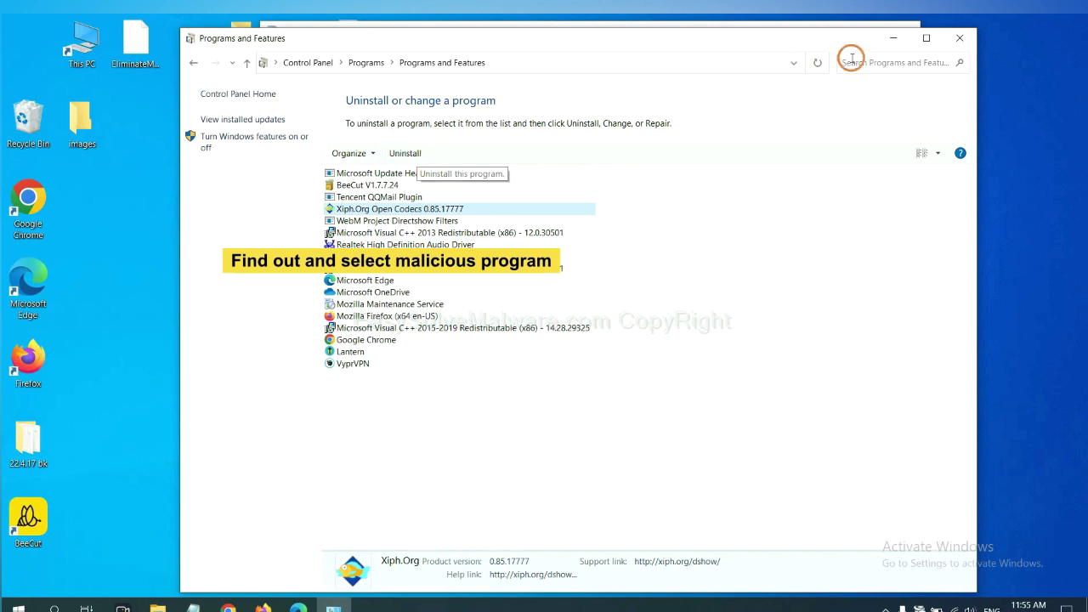
{"action": "left_click", "coordinate": [964, 39]}
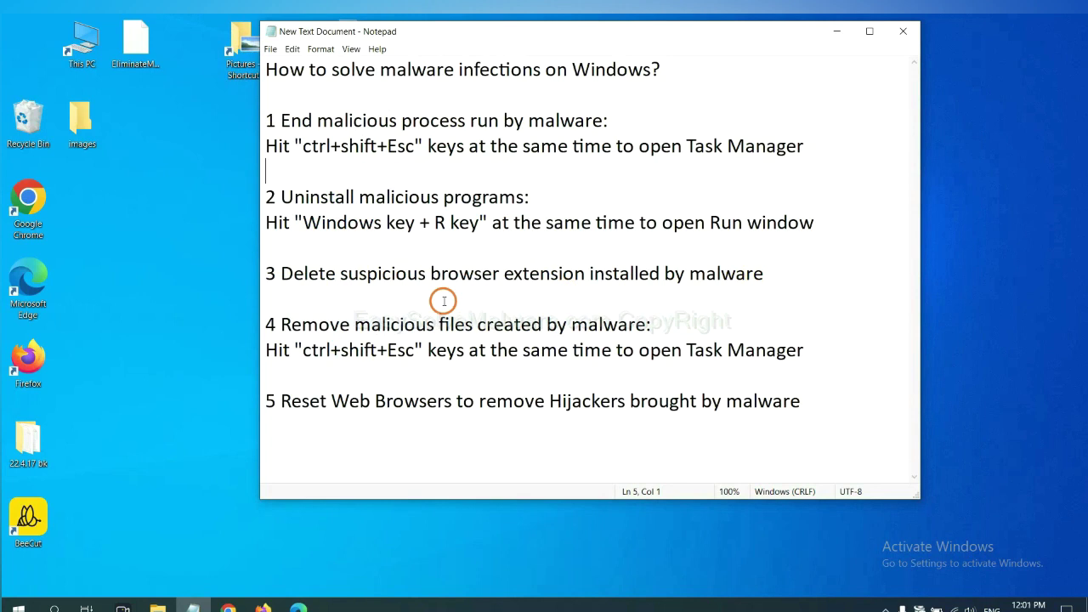
Show Chrome's Extensions page listing the Scroll To Top extension via More tools
{"action": "left_click", "coordinate": [228, 605]}
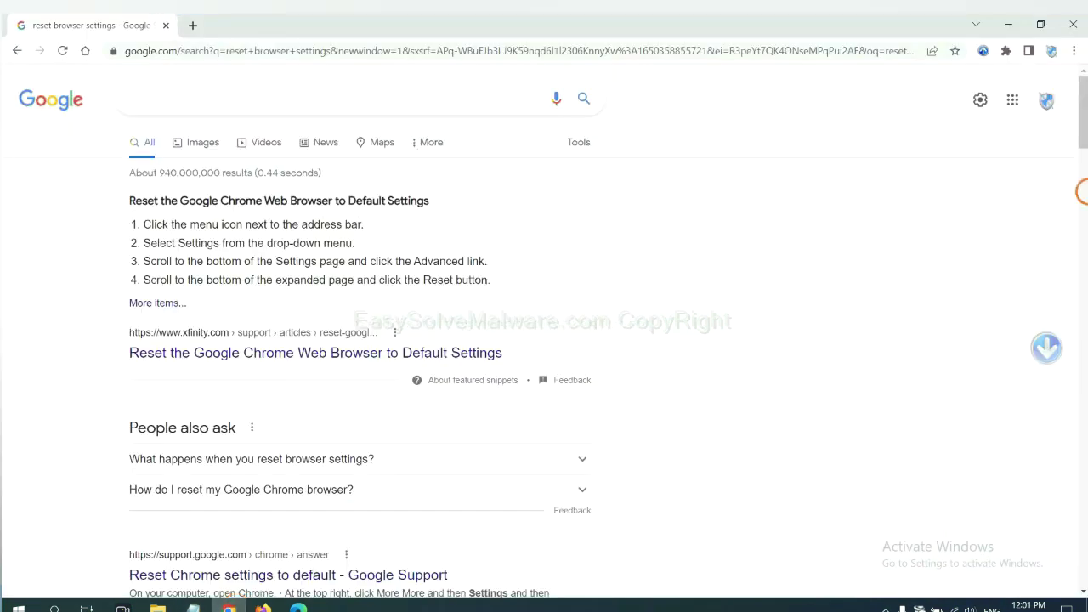
{"action": "left_click", "coordinate": [1073, 51]}
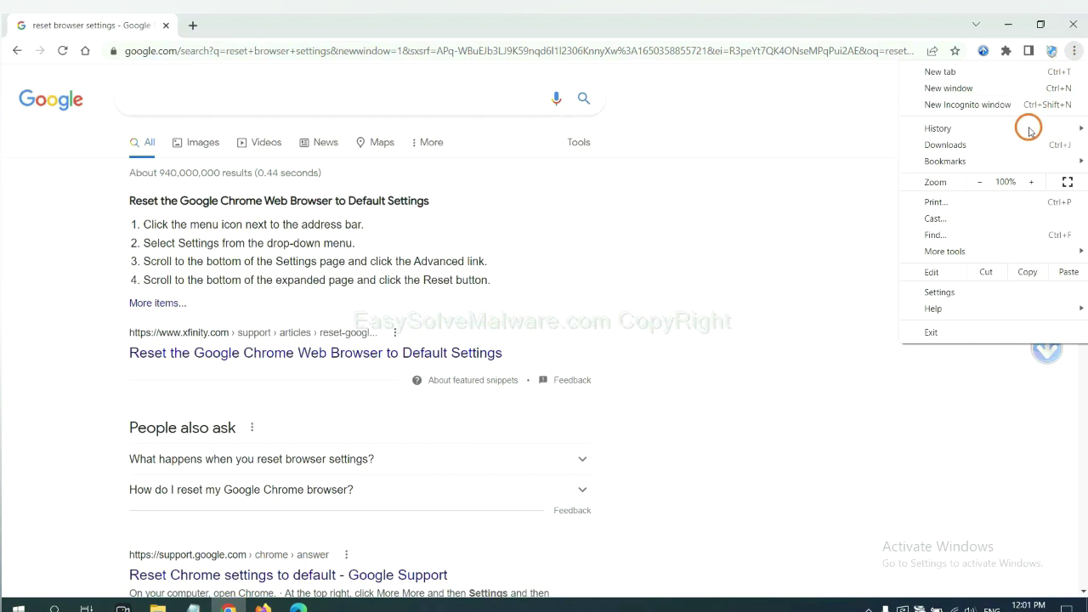
{"action": "mouse_move", "coordinate": [977, 252]}
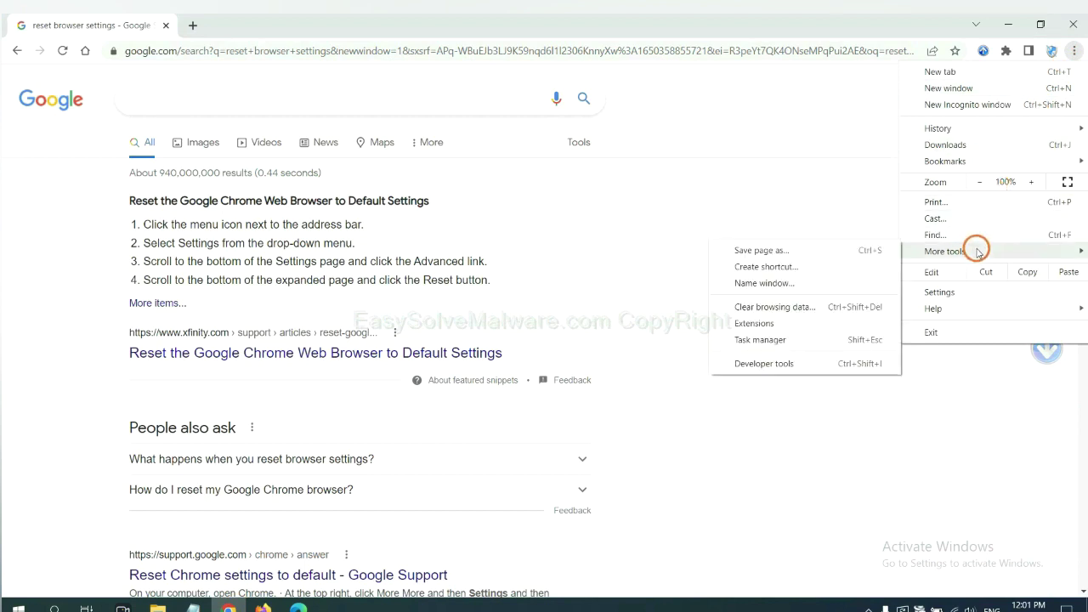
{"action": "left_click", "coordinate": [802, 322]}
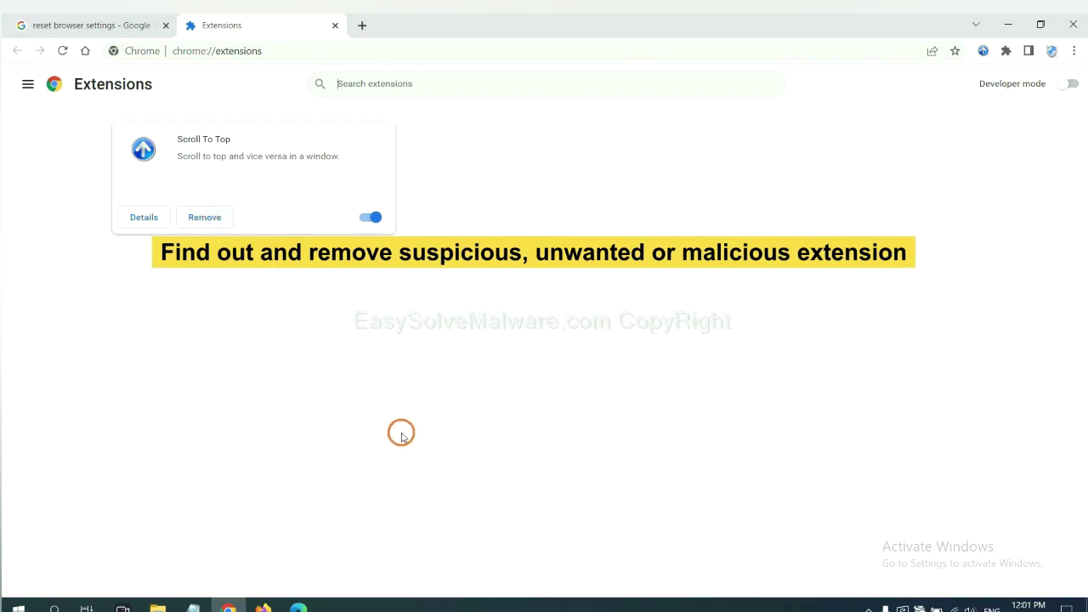
Show GIPHY for Firefox's removal options in Firefox's Add-ons Manager, then switch to Edge
{"action": "left_click", "coordinate": [262, 605]}
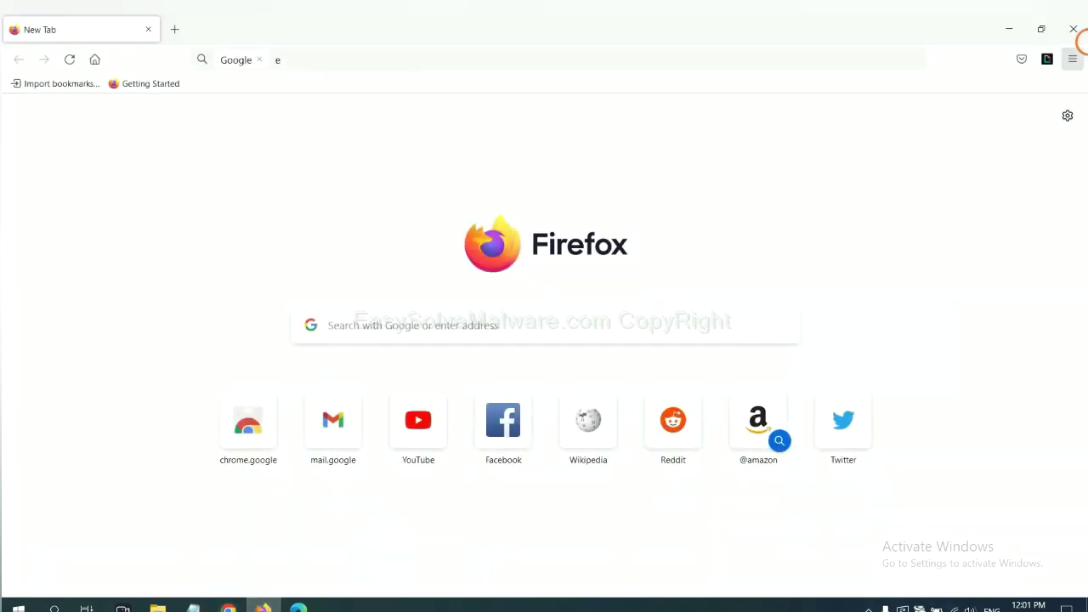
{"action": "left_click", "coordinate": [1073, 59]}
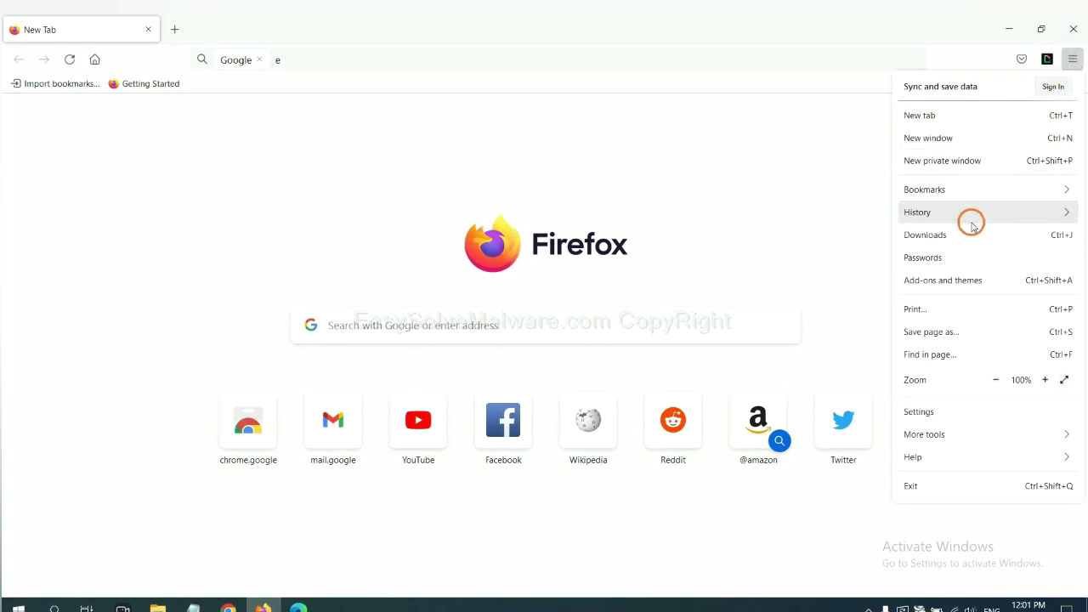
{"action": "left_click", "coordinate": [952, 289]}
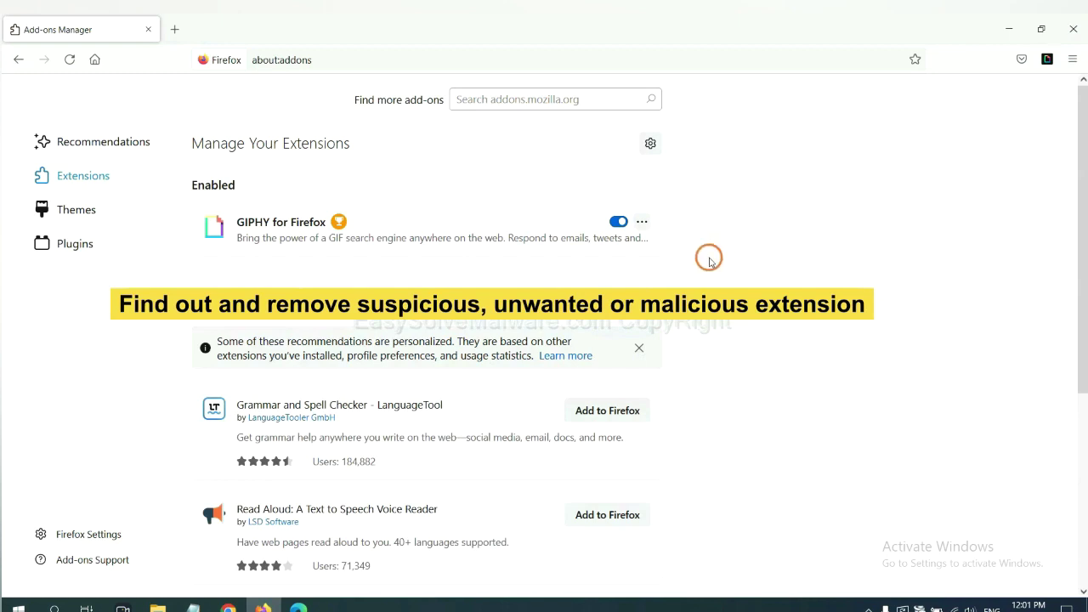
{"action": "left_click", "coordinate": [641, 223]}
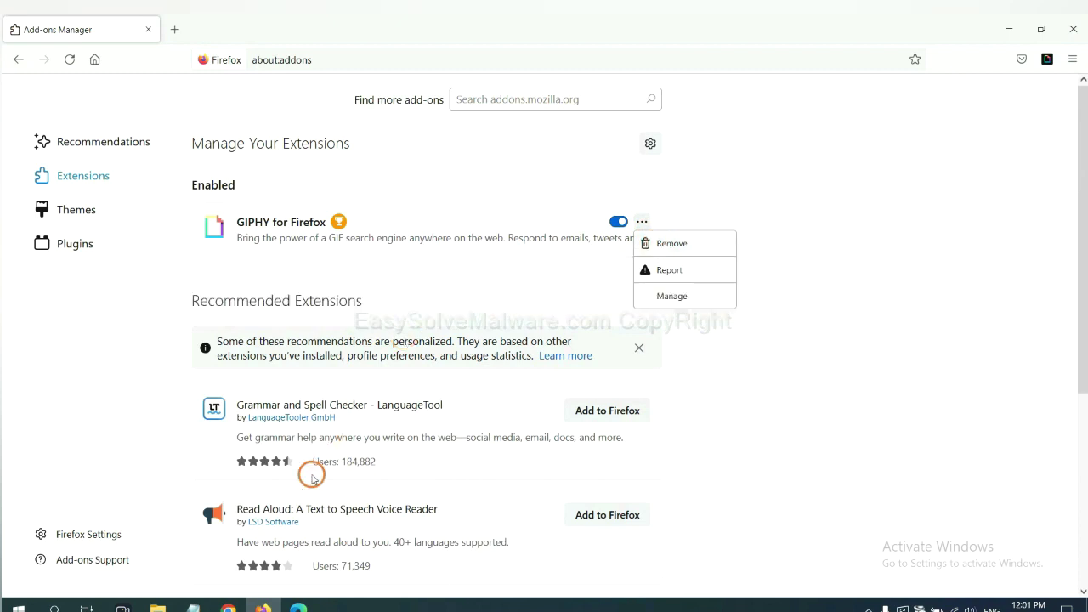
{"action": "left_click", "coordinate": [297, 607]}
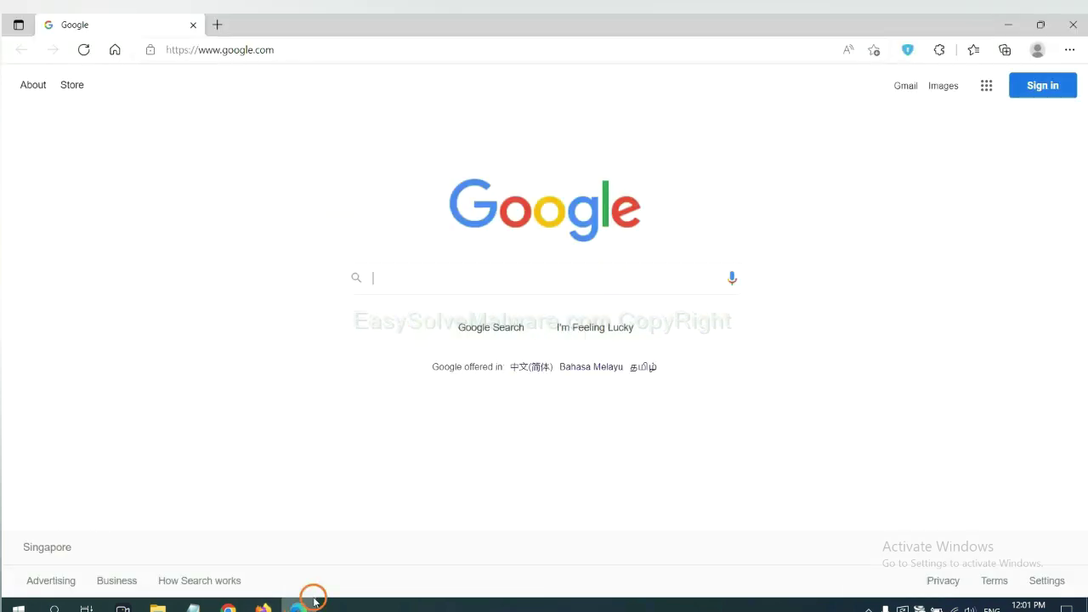
Remove the ArcVpn Free Fast VPN Proxy extension from Edge and minimize the browser
{"action": "left_click", "coordinate": [1068, 51]}
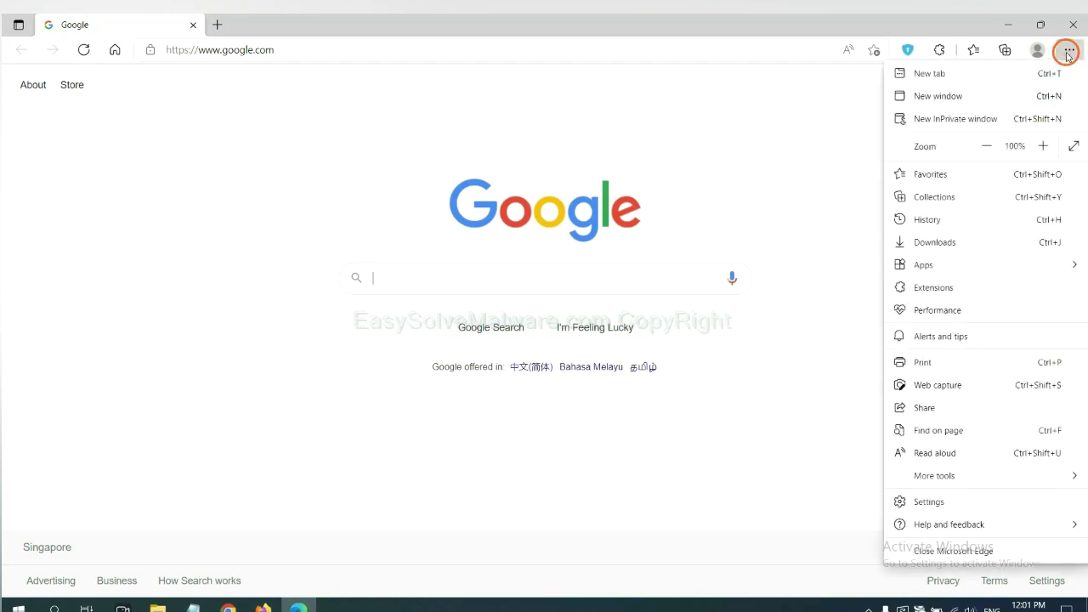
{"action": "right_click", "coordinate": [938, 289]}
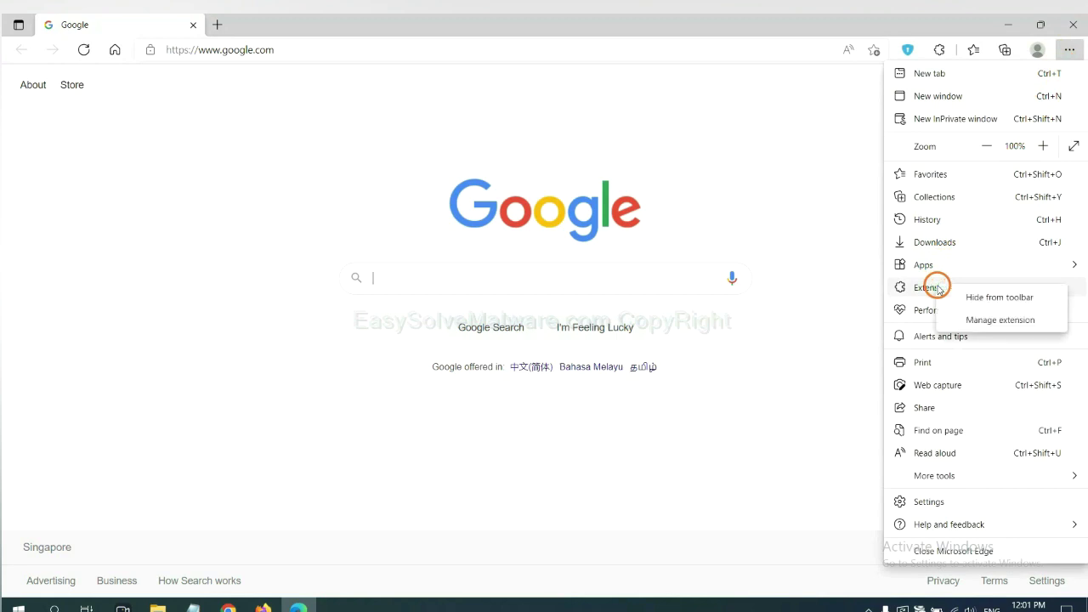
{"action": "left_click", "coordinate": [977, 319]}
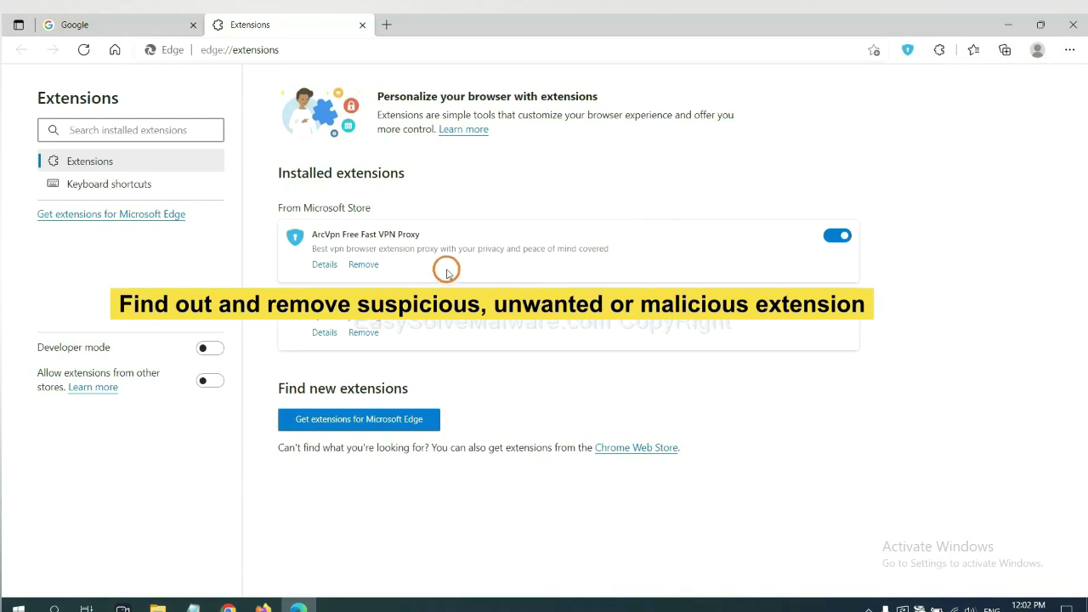
{"action": "left_click", "coordinate": [363, 264]}
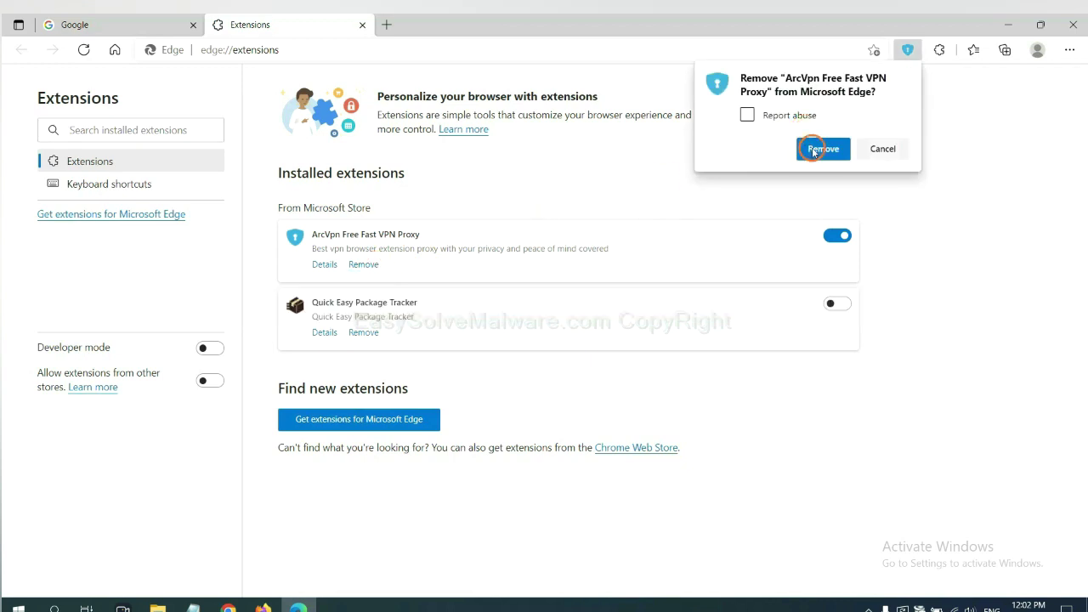
{"action": "left_click", "coordinate": [813, 150]}
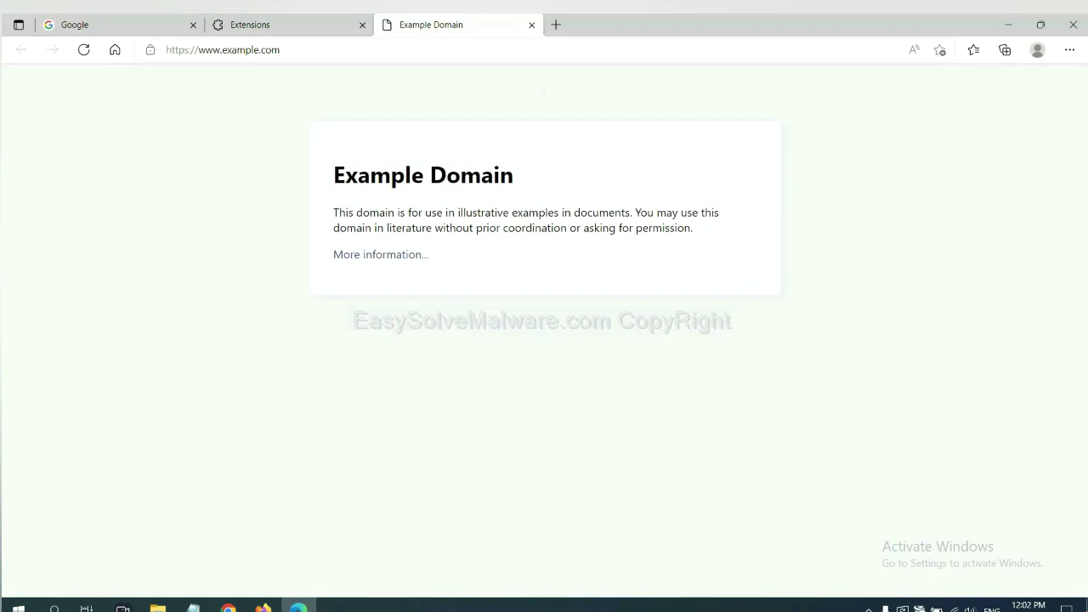
{"action": "left_click", "coordinate": [1081, 603]}
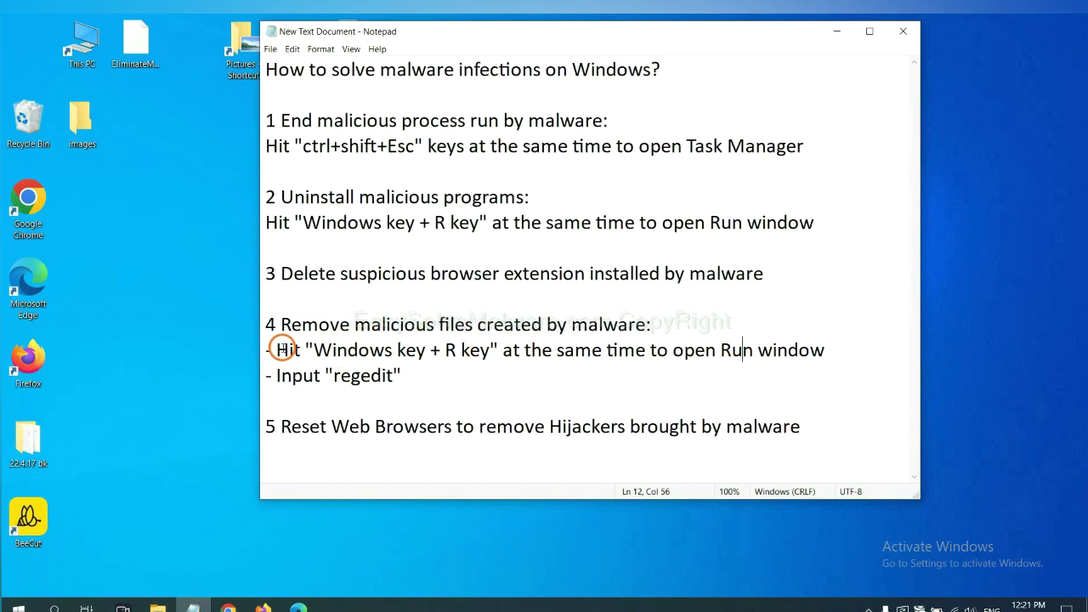
Following step 4 of the notes, run regedit from the Run dialog beside Notepad
{"action": "left_click_drag", "start_coordinate": [283, 349], "coordinate": [618, 366]}
{"action": "left_click", "coordinate": [621, 361]}
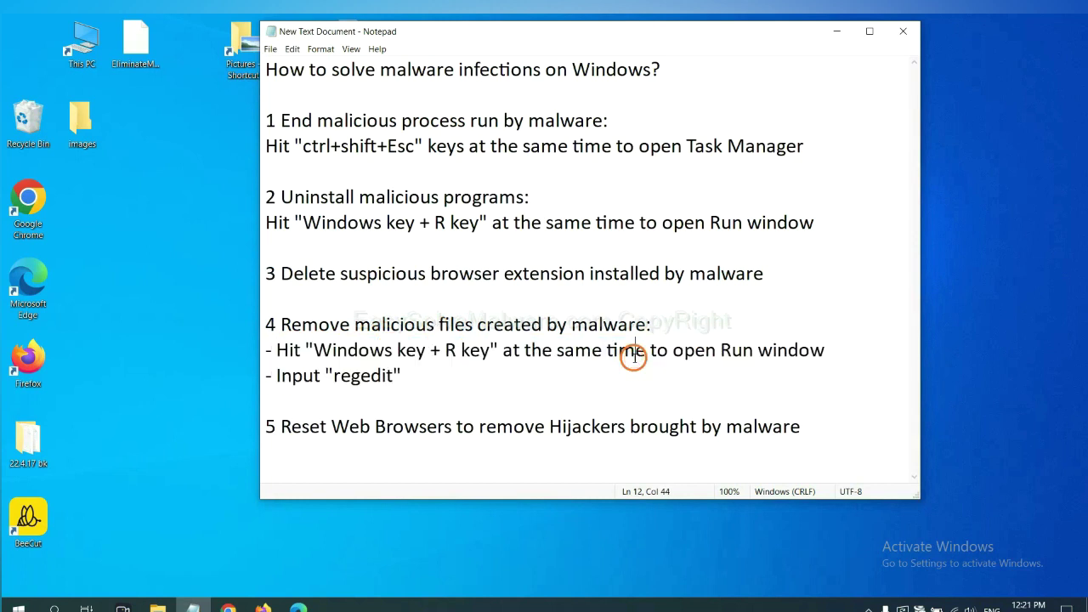
{"action": "key", "text": "super+r"}
{"action": "left_click_drag", "start_coordinate": [209, 449], "coordinate": [866, 237]}
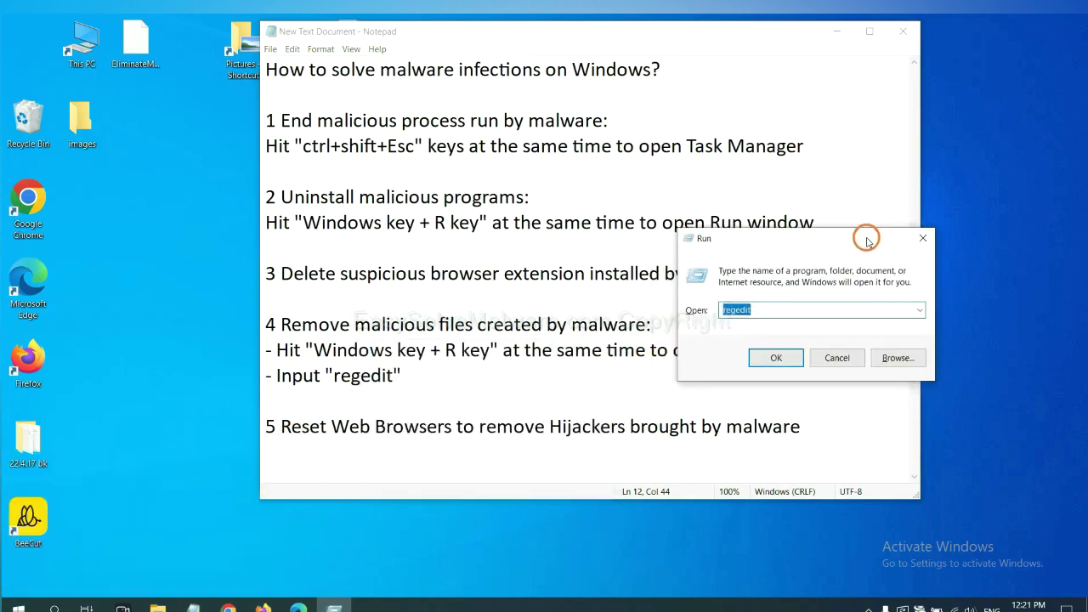
{"action": "left_click", "coordinate": [804, 308]}
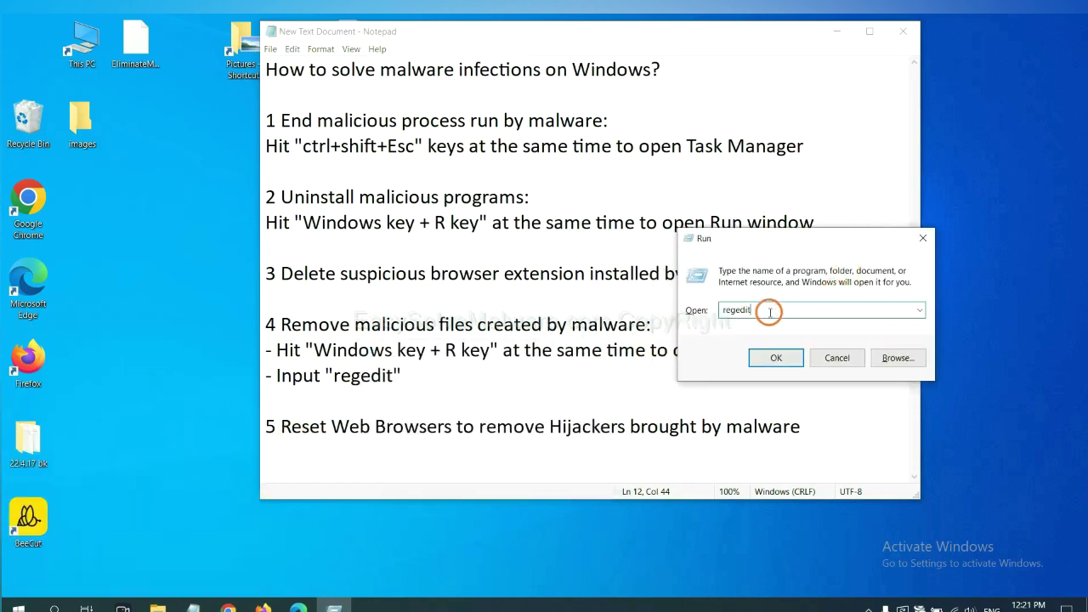
{"action": "left_click", "coordinate": [775, 357]}
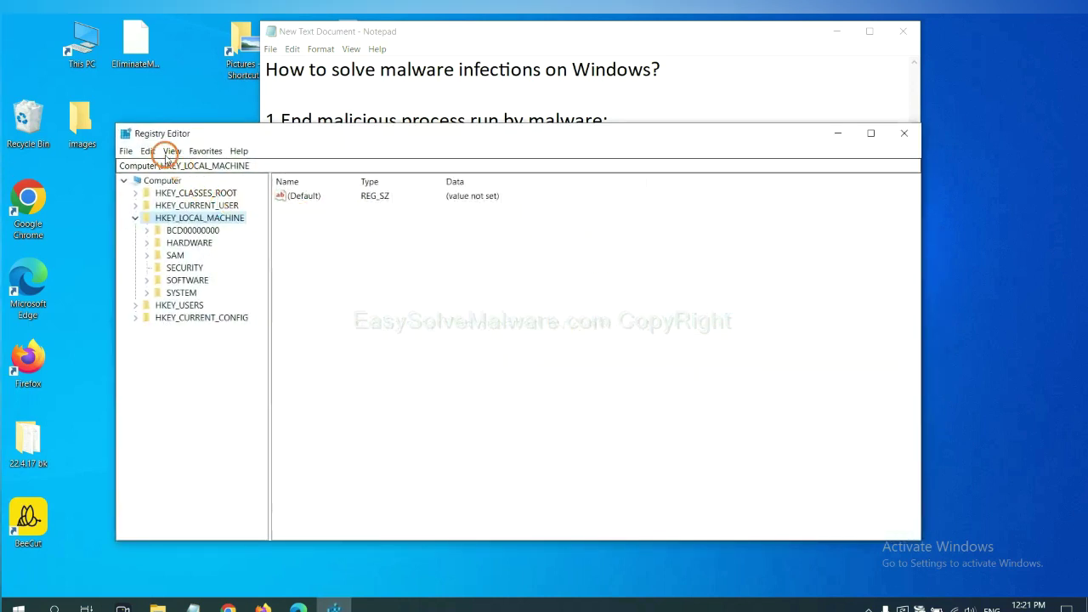
Search the registry for 'beecut' to find the BeeCut.exe value under FEATURE_BROWSER_EMULATION
{"action": "left_click", "coordinate": [153, 152]}
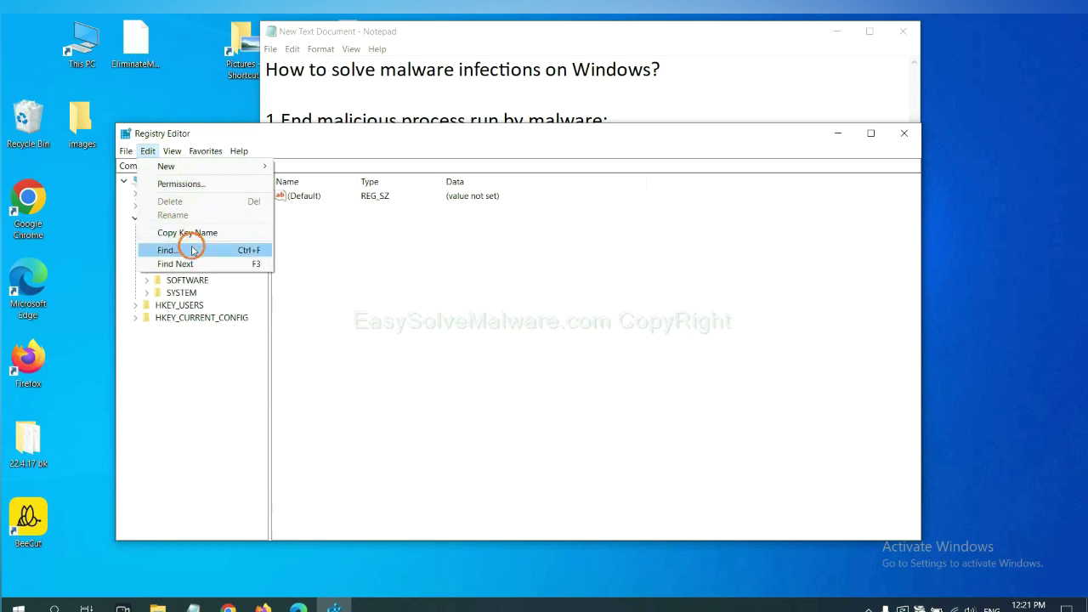
{"action": "left_click", "coordinate": [192, 252]}
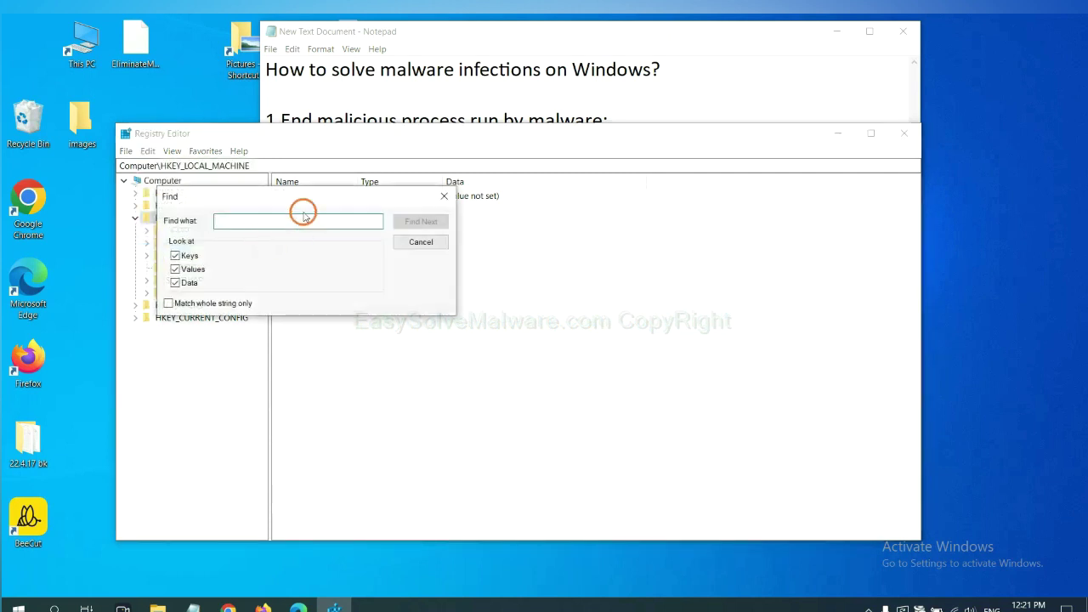
{"action": "left_click_drag", "start_coordinate": [301, 211], "coordinate": [460, 228]}
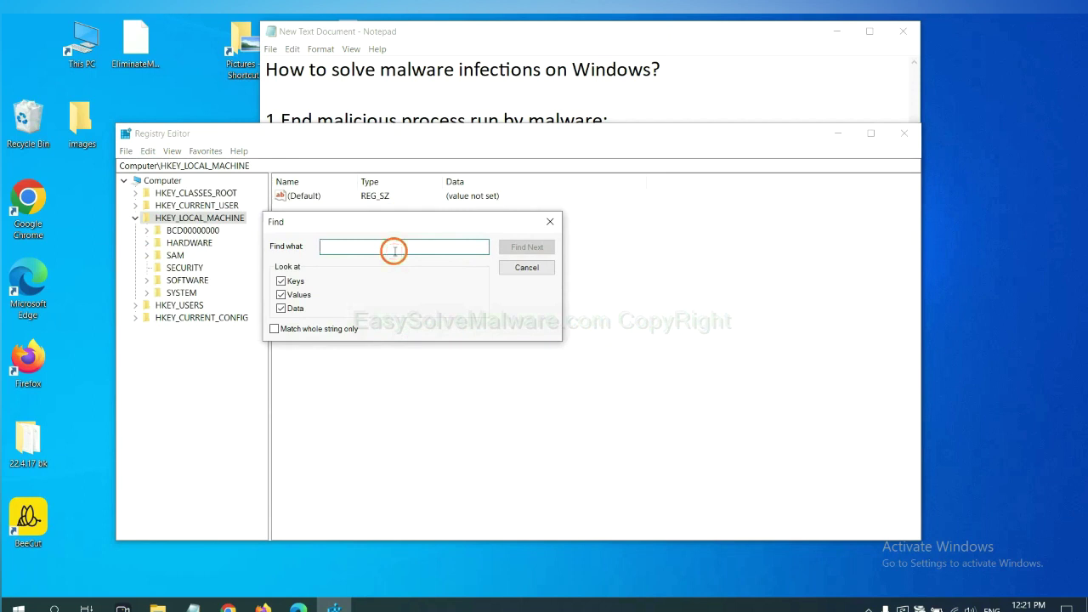
{"action": "type", "text": "be"}
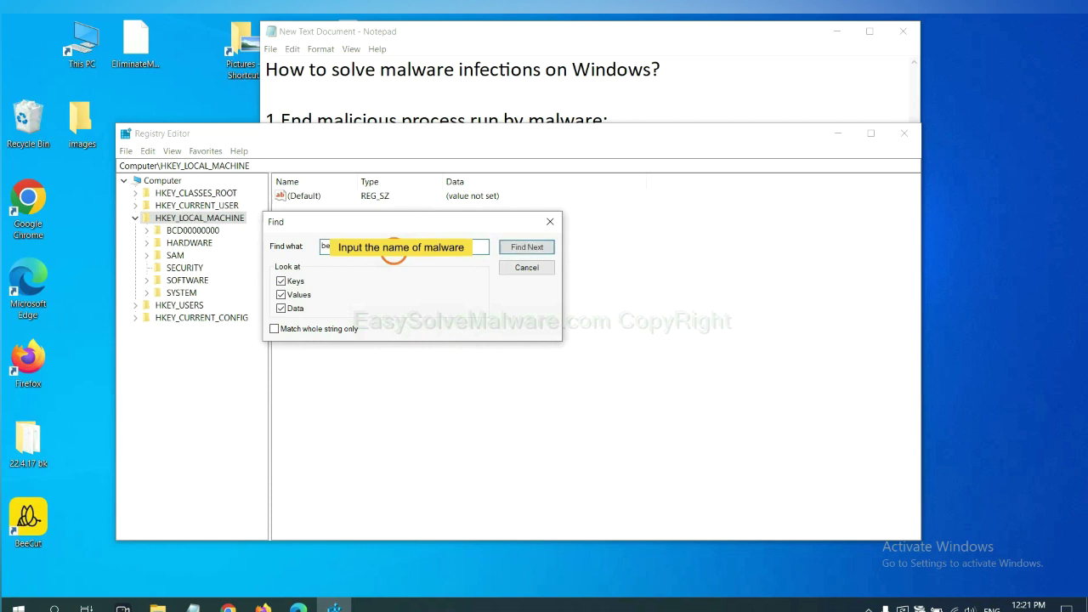
{"action": "type", "text": "ecut"}
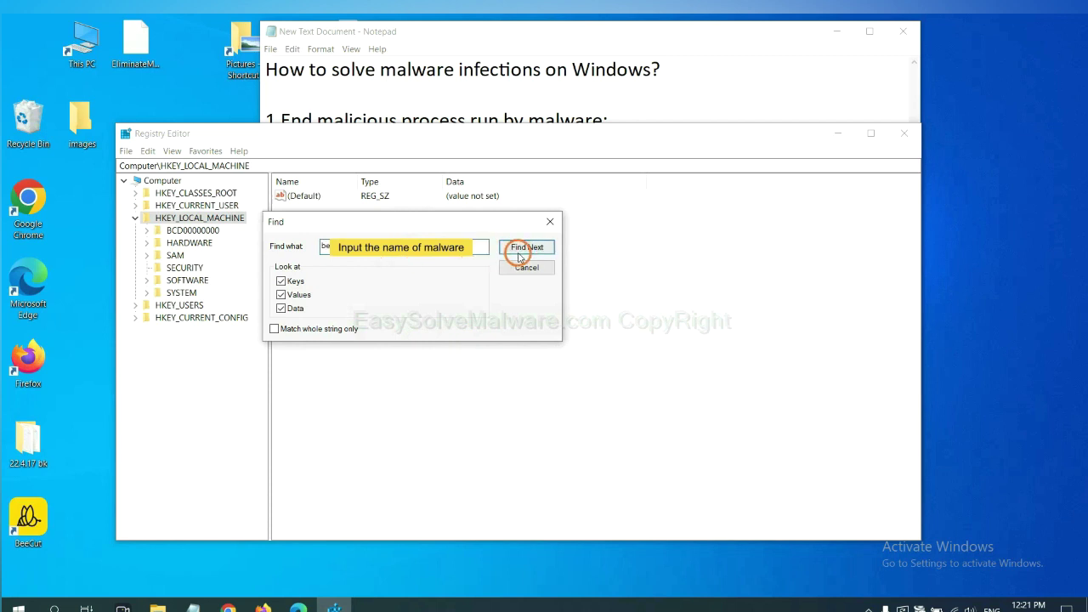
{"action": "left_click", "coordinate": [526, 247]}
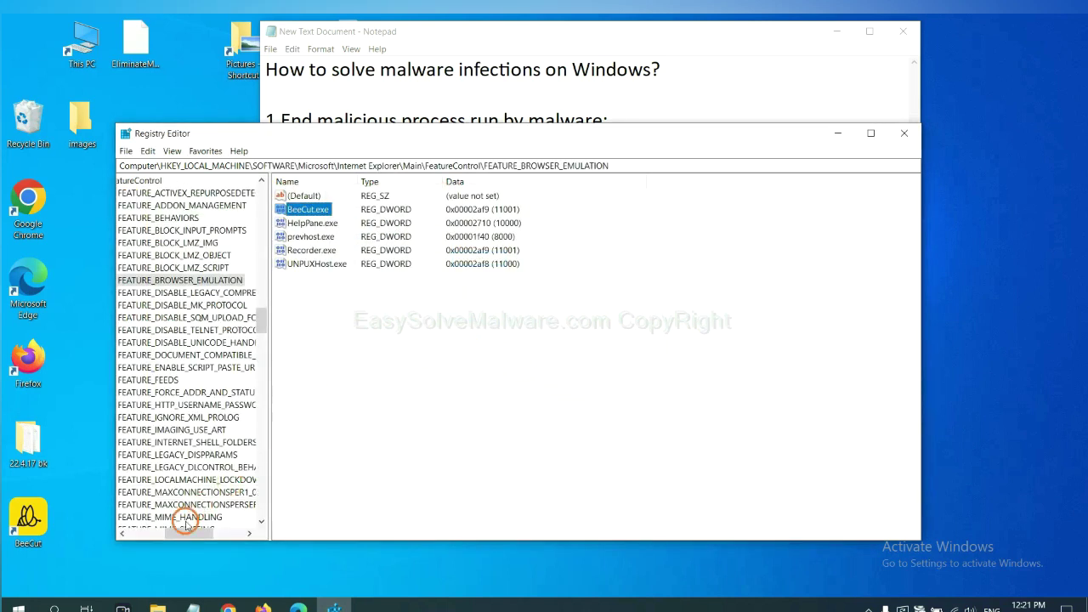
{"action": "left_click_drag", "start_coordinate": [185, 533], "coordinate": [156, 532]}
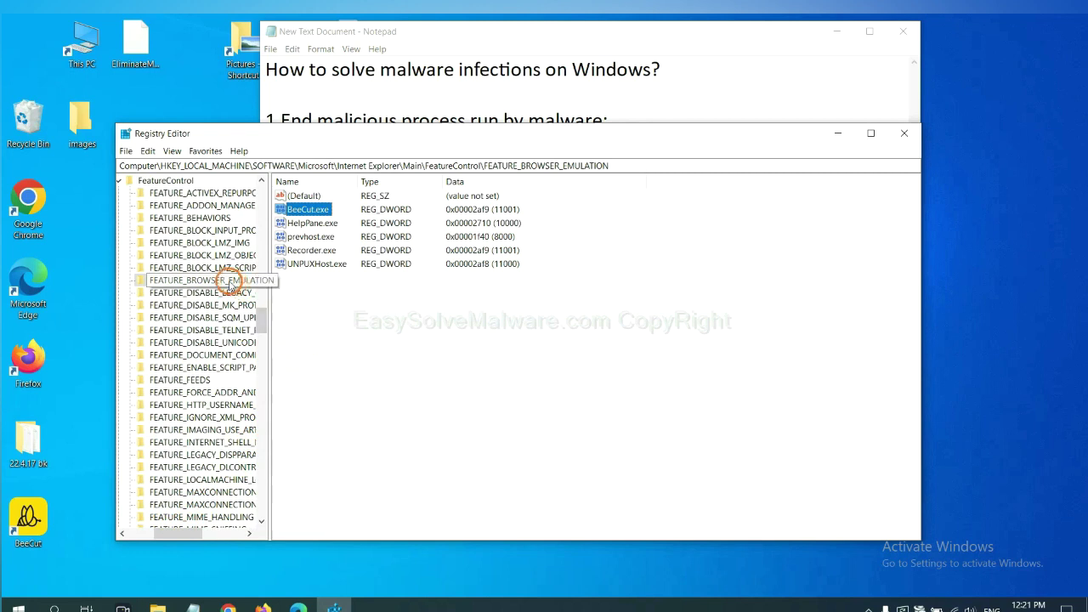
{"action": "right_click", "coordinate": [223, 280]}
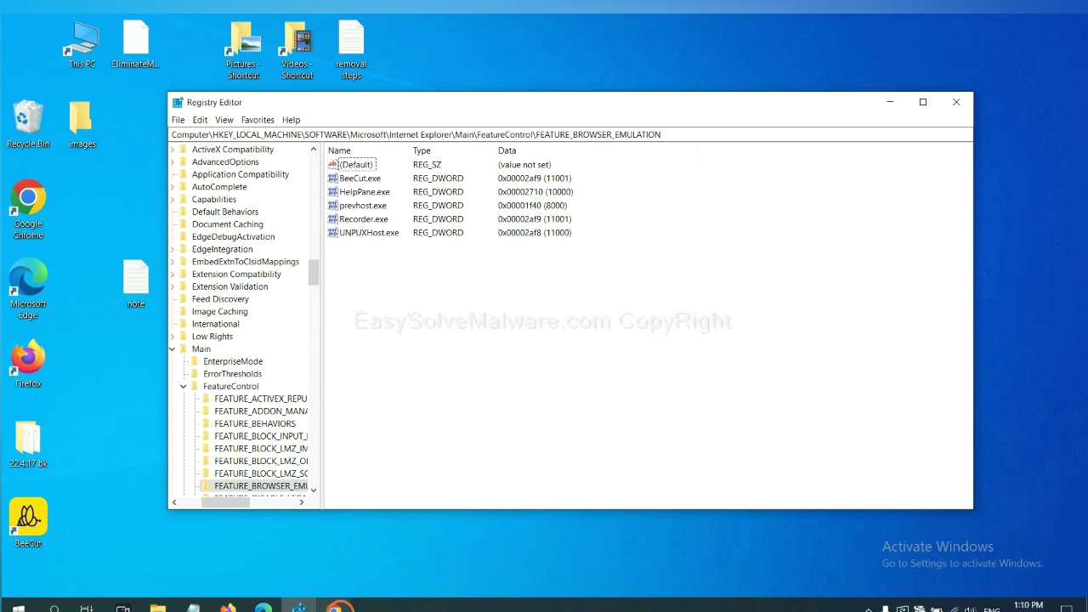
Bring the EasySolveMalware.com guide forward in Chrome and scroll through its Quick Menu sections
{"action": "left_click", "coordinate": [334, 607]}
{"action": "scroll", "coordinate": [789, 391], "scroll_direction": "down", "scroll_amount": 1}
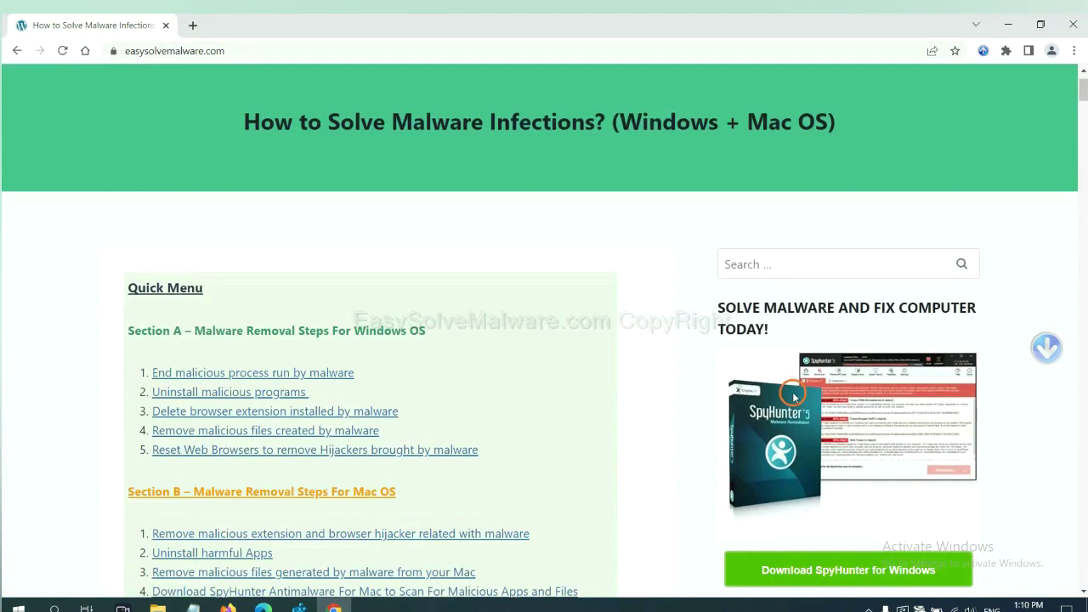
{"action": "scroll", "coordinate": [787, 410], "scroll_direction": "up", "scroll_amount": 1}
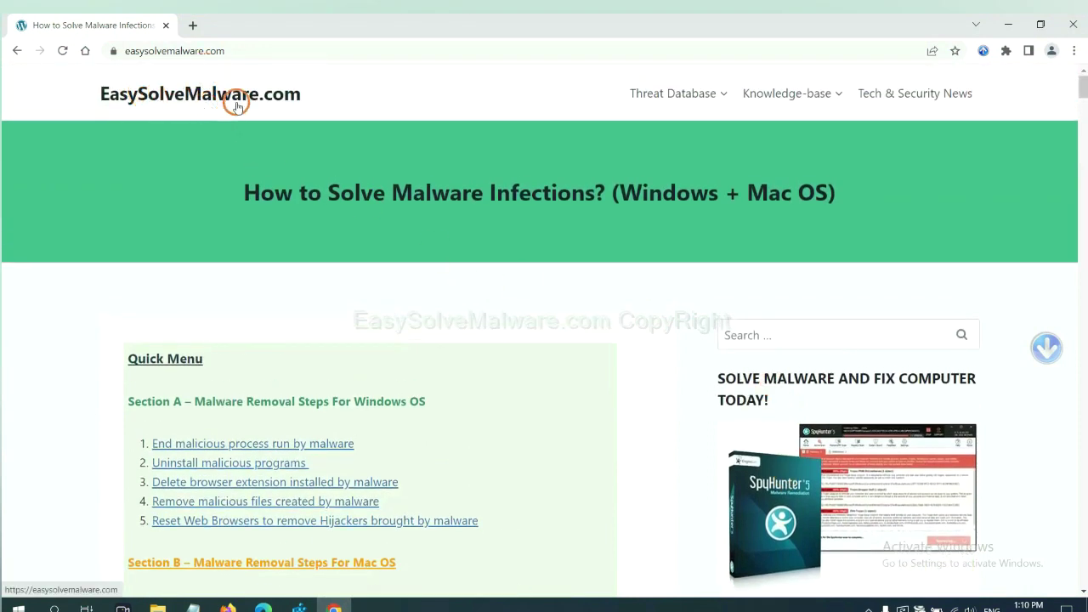
{"action": "scroll", "coordinate": [899, 416], "scroll_direction": "down", "scroll_amount": 3}
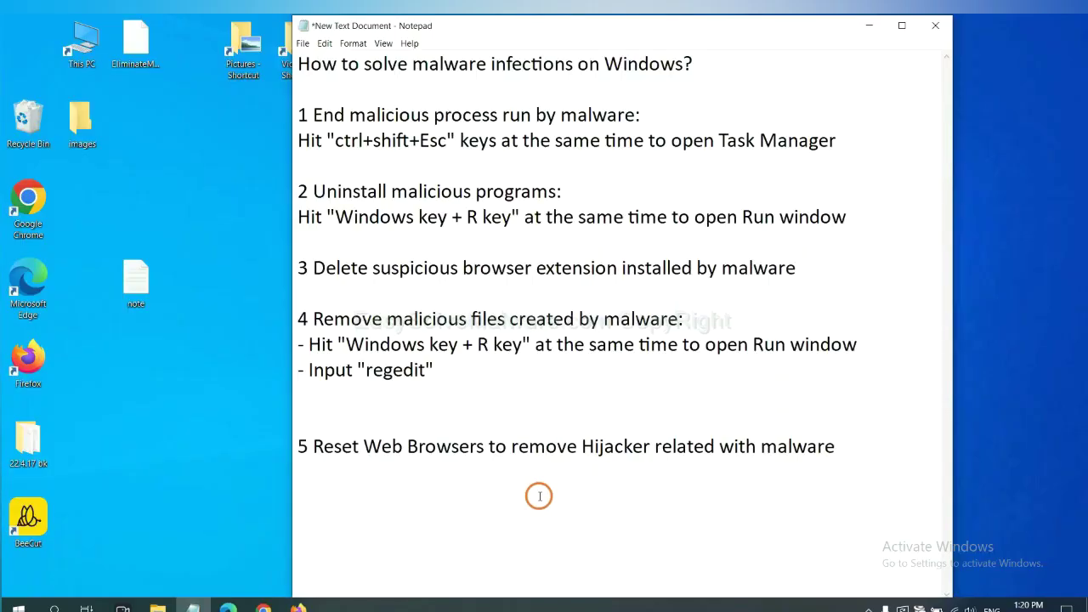
Search Chrome's settings for 'reset' and choose 'Restore settings to their original defaults'
{"action": "left_click", "coordinate": [259, 606]}
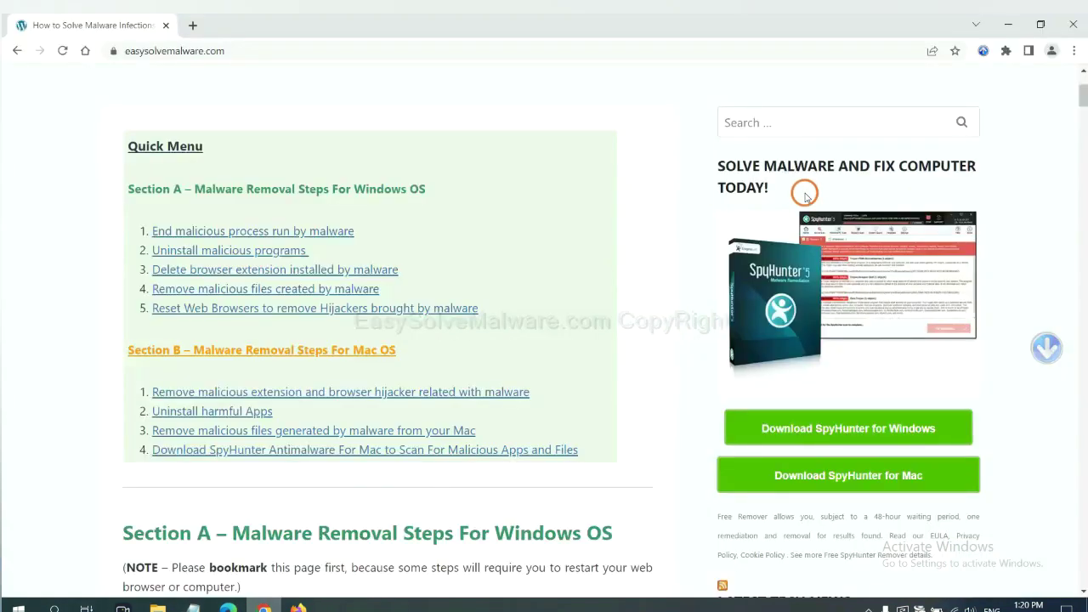
{"action": "left_click", "coordinate": [1075, 52]}
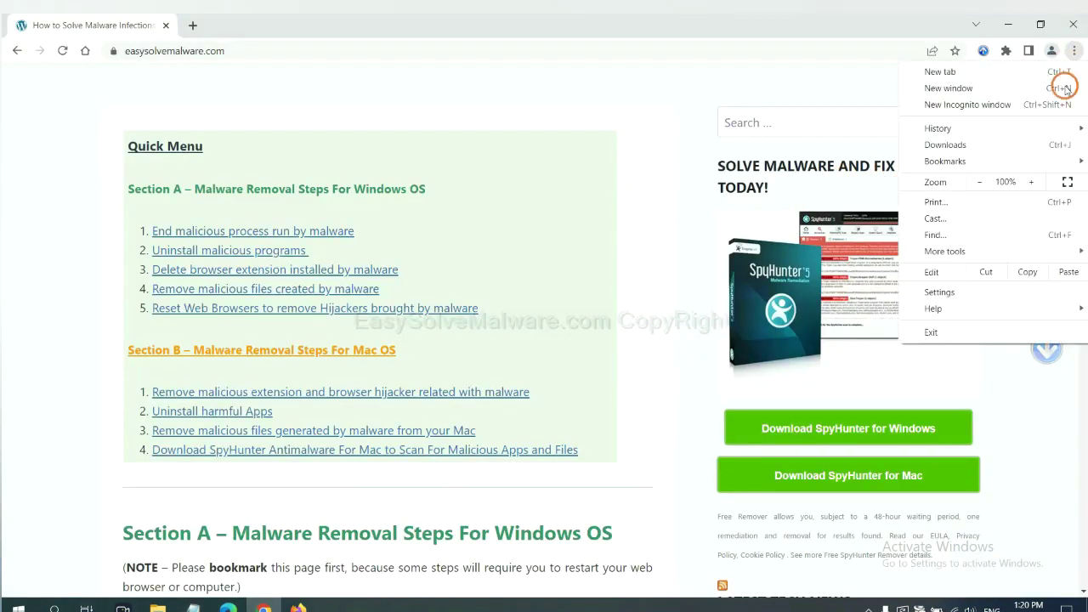
{"action": "left_click", "coordinate": [952, 289]}
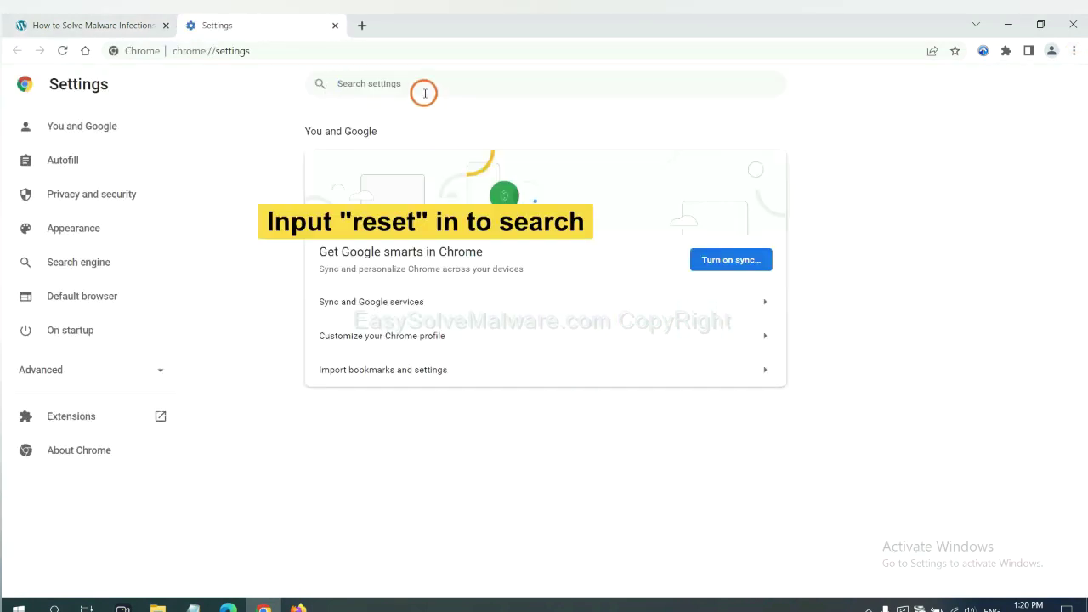
{"action": "type", "text": "reset"}
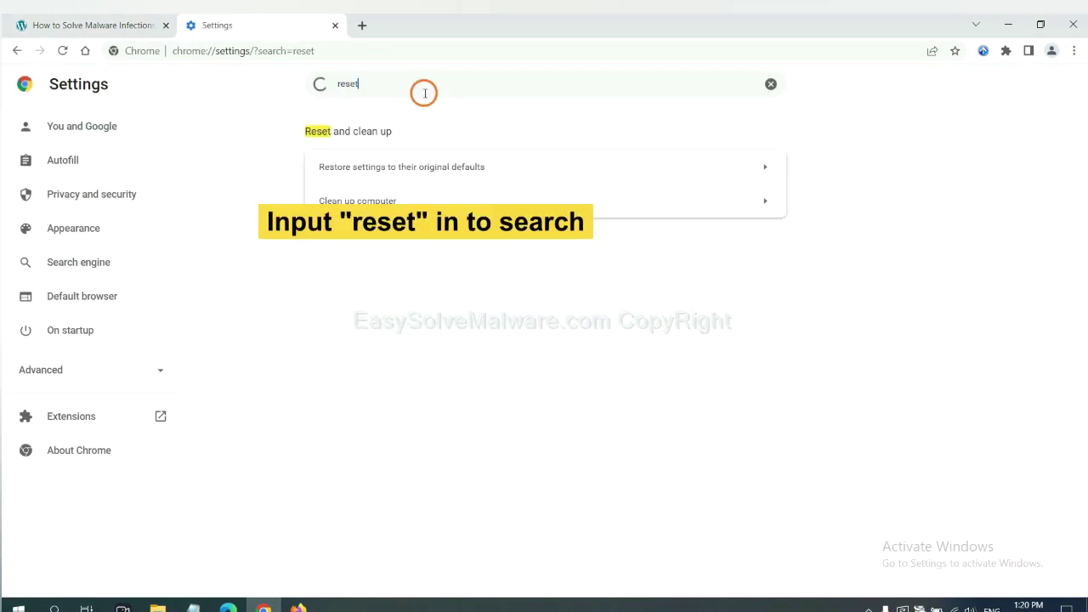
{"action": "left_click", "coordinate": [466, 167]}
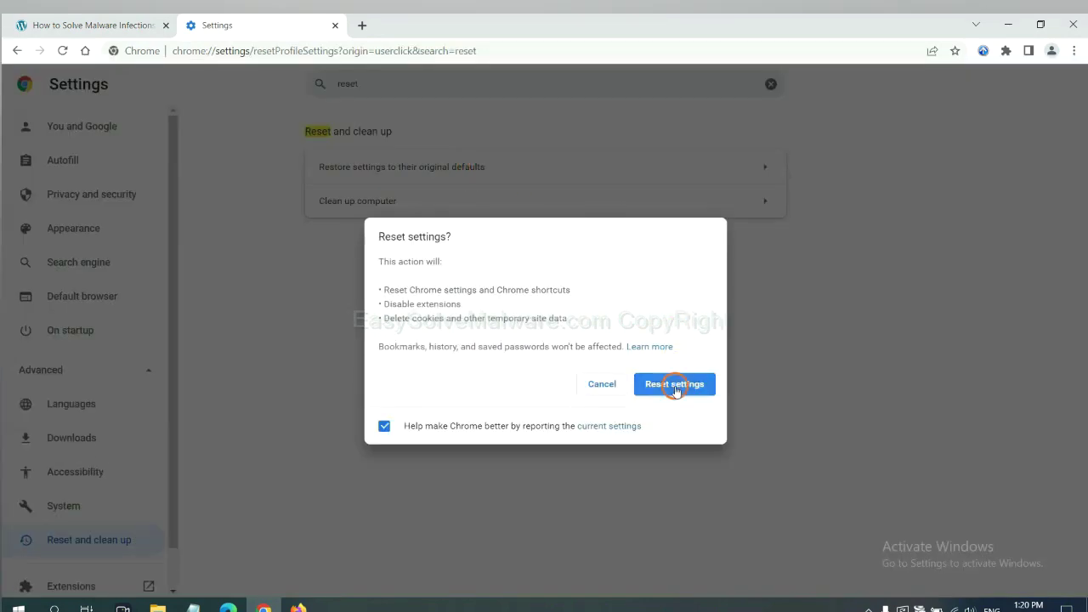
Refresh Firefox to its default settings from Help > More troubleshooting information
{"action": "left_click", "coordinate": [298, 605]}
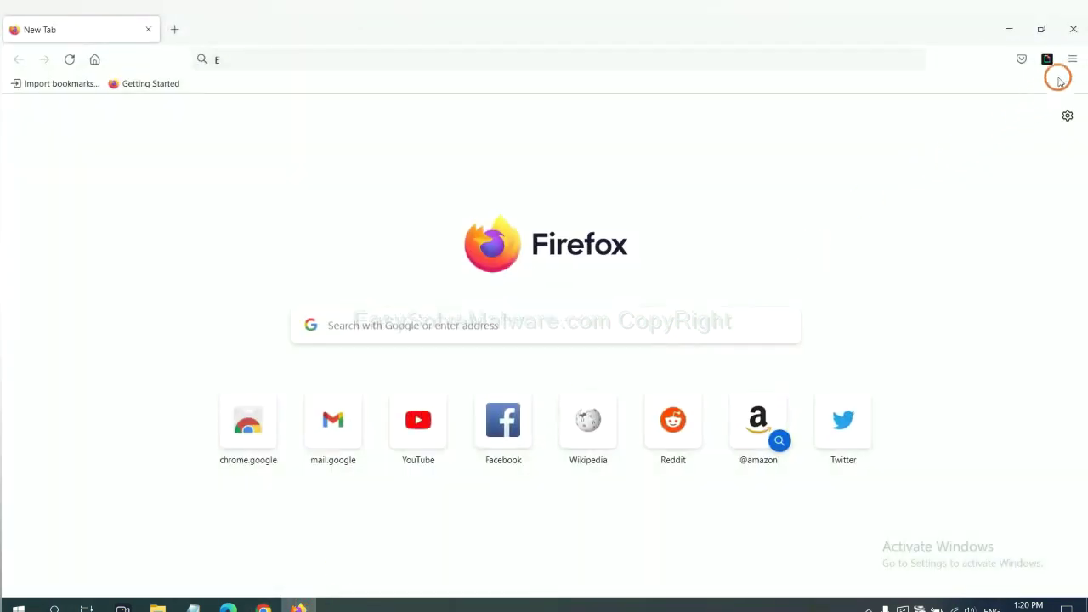
{"action": "left_click", "coordinate": [1072, 59]}
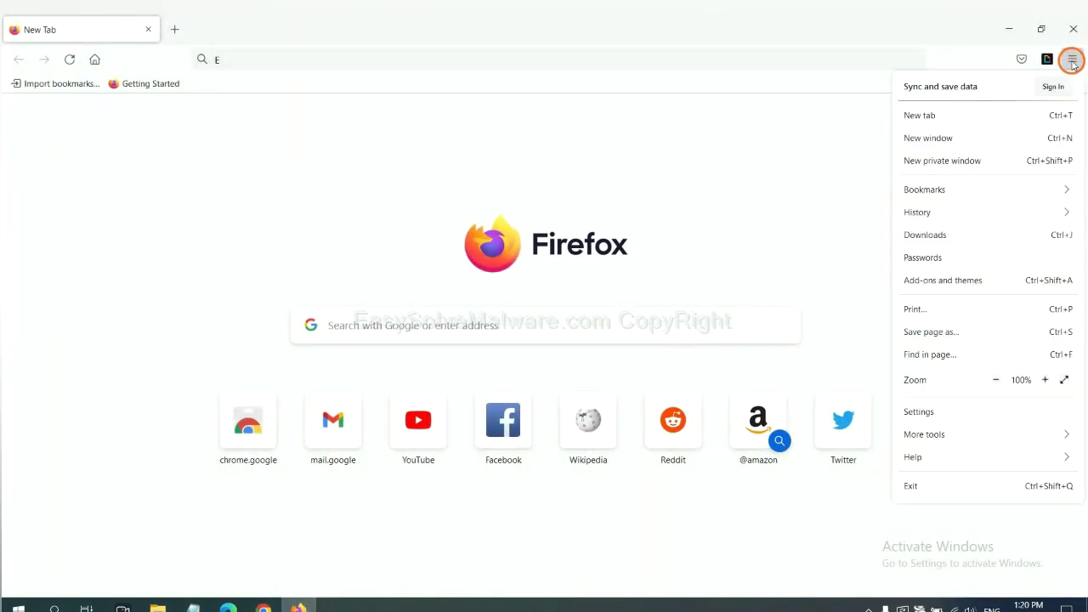
{"action": "left_click", "coordinate": [934, 456]}
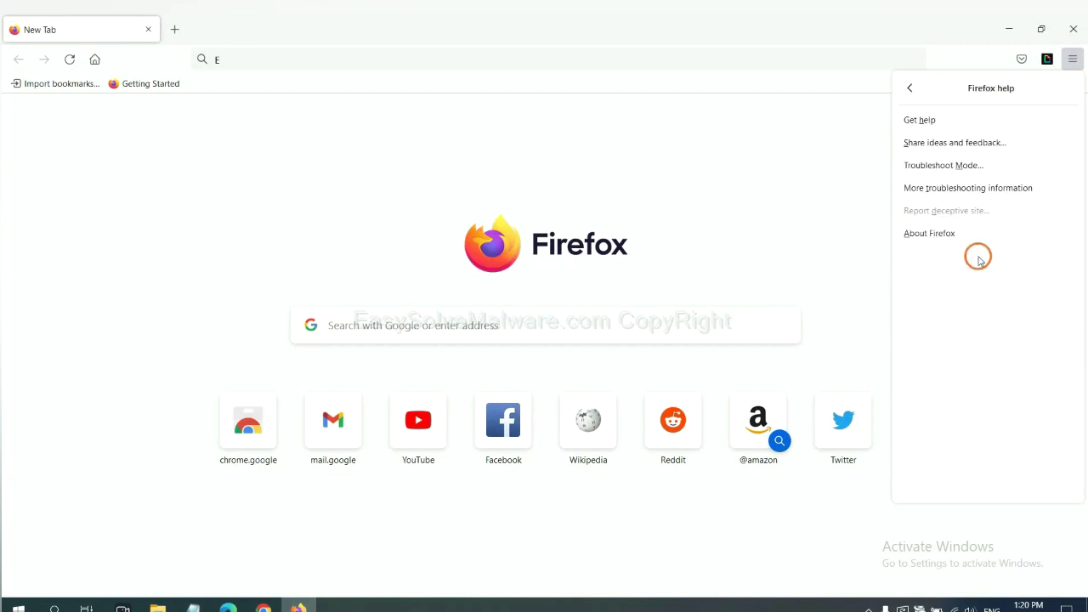
{"action": "left_click", "coordinate": [956, 189]}
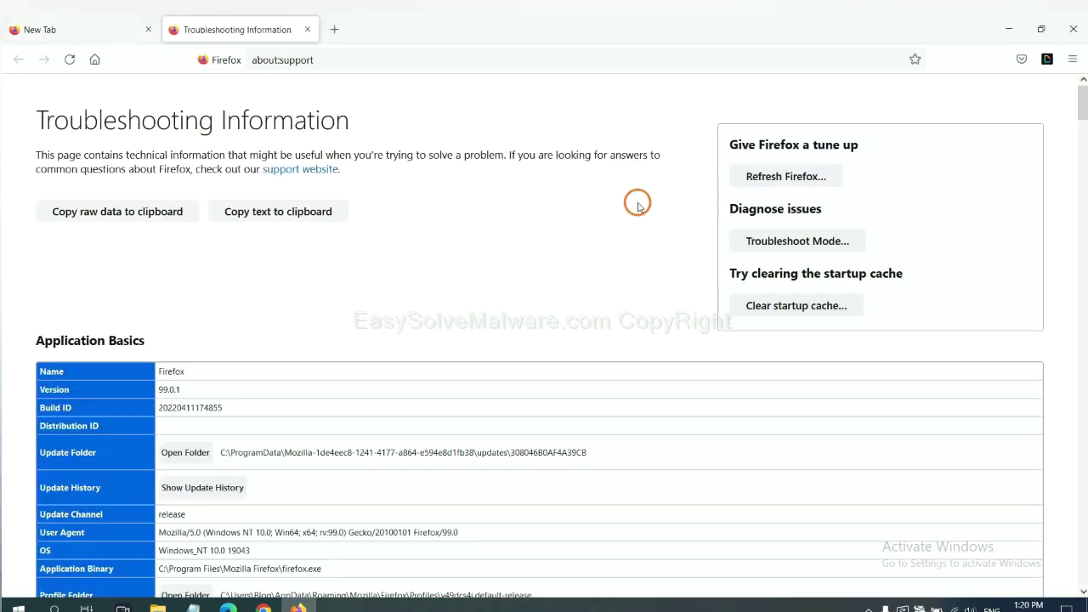
{"action": "left_click", "coordinate": [765, 181]}
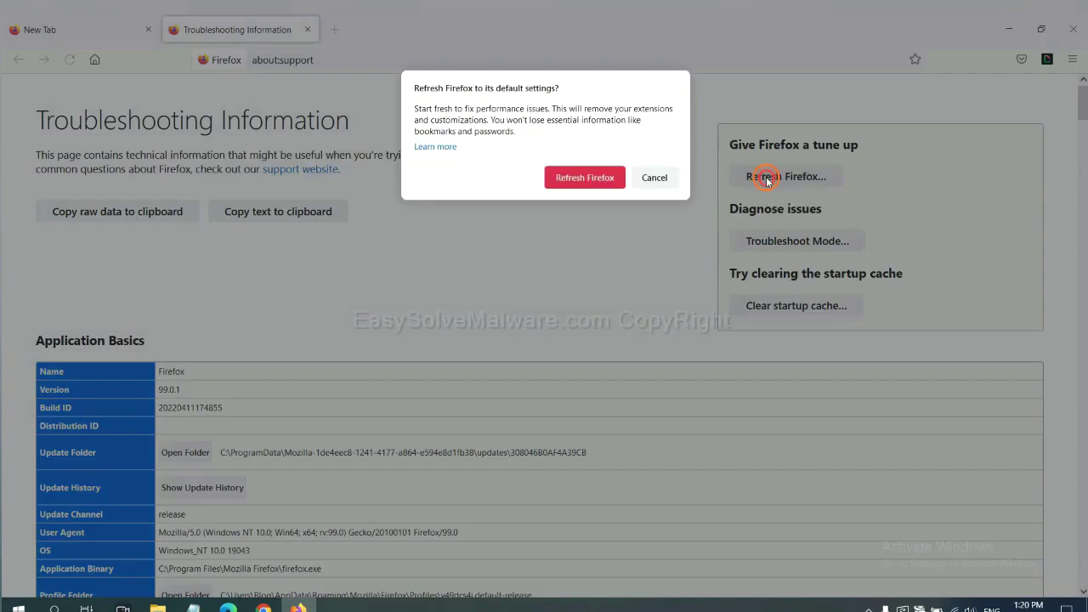
{"action": "left_click", "coordinate": [592, 180]}
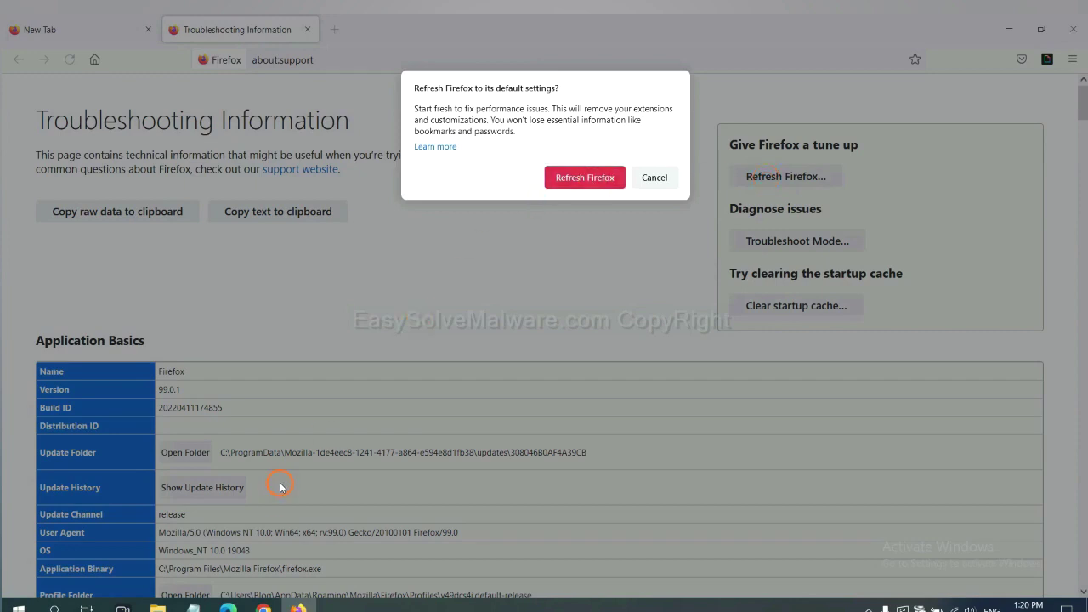
{"action": "left_click", "coordinate": [227, 607]}
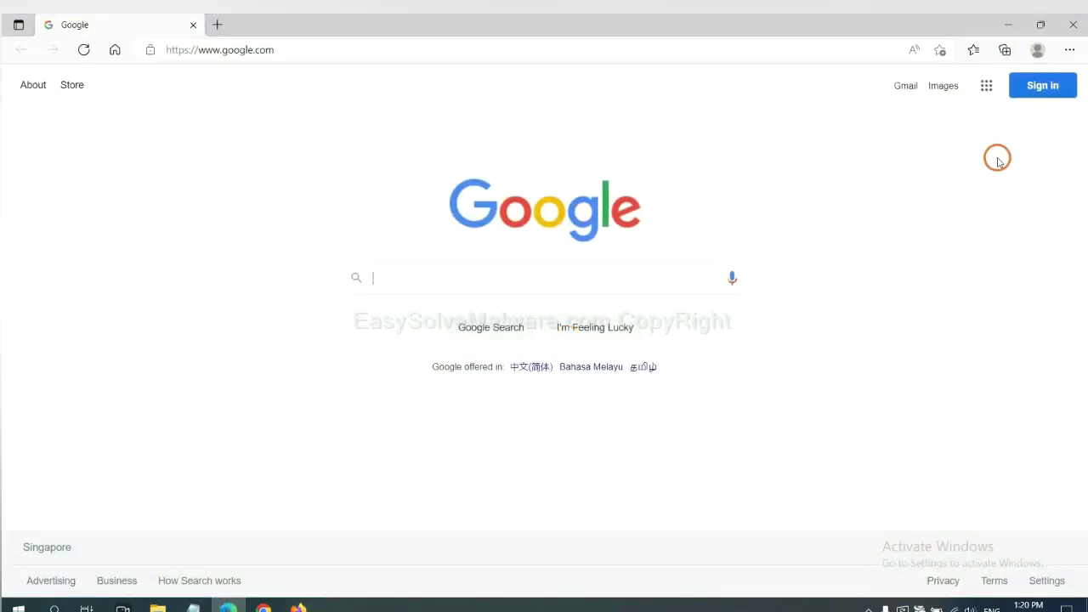
Search Edge's settings for 'reset' and choose 'Restore settings to their default values'
{"action": "left_click", "coordinate": [1069, 49]}
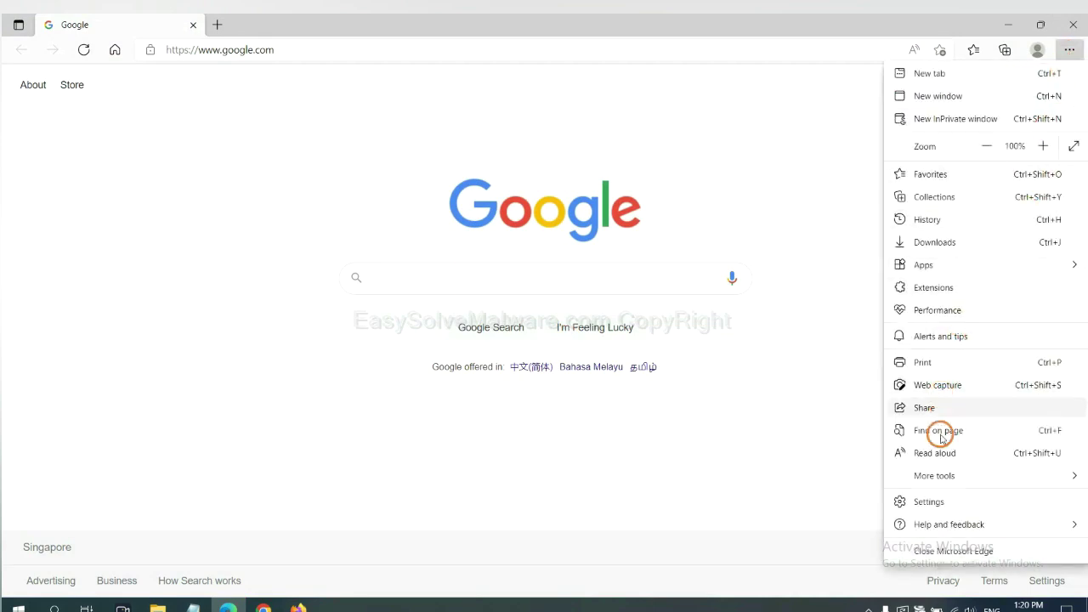
{"action": "left_click", "coordinate": [929, 501]}
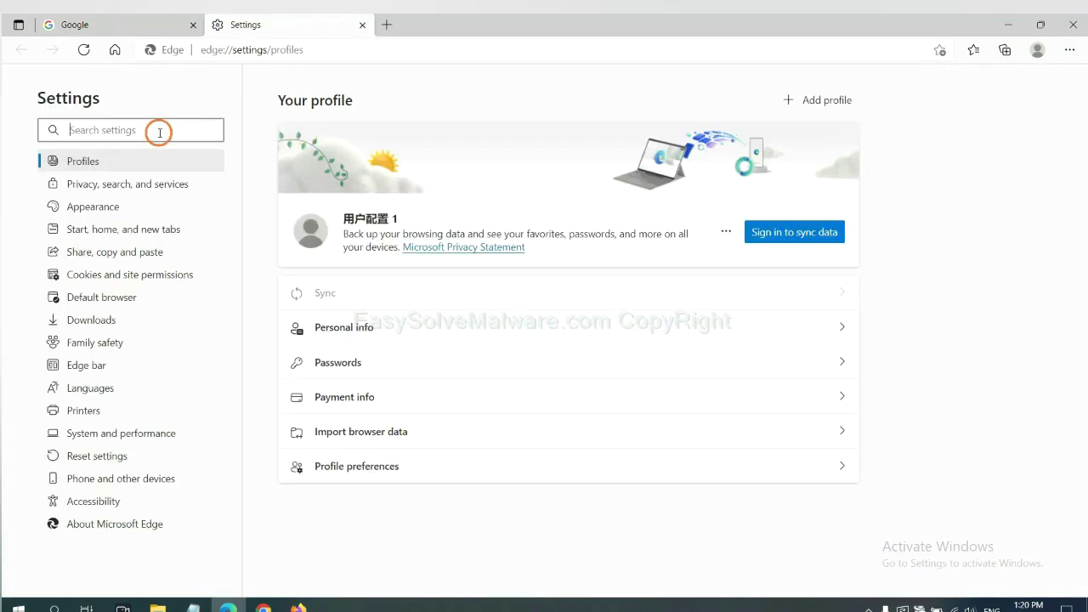
{"action": "type", "text": "re"}
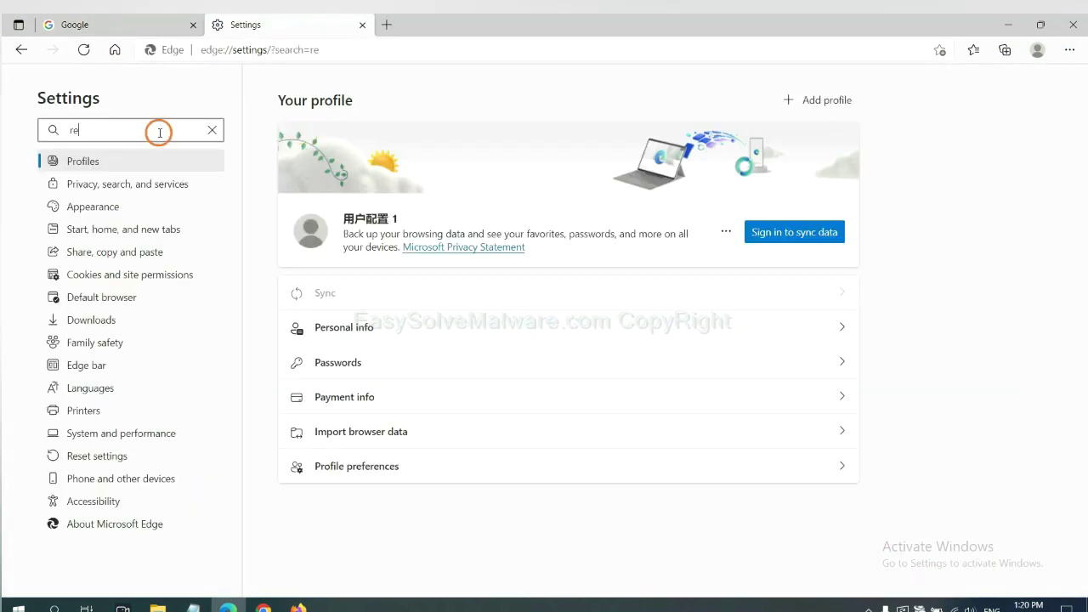
{"action": "type", "text": "set"}
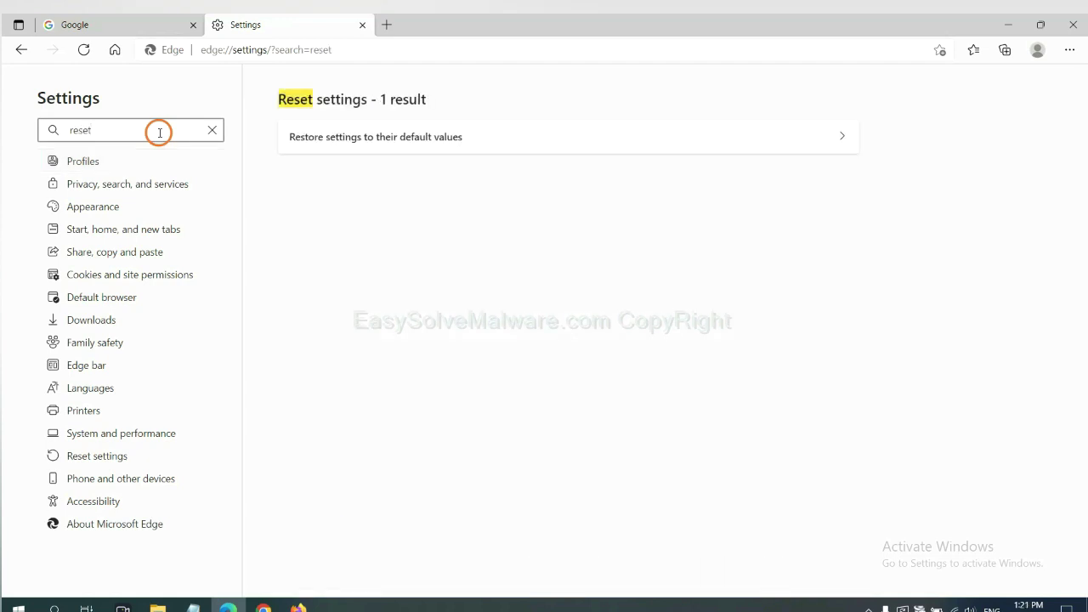
{"action": "left_click", "coordinate": [382, 136]}
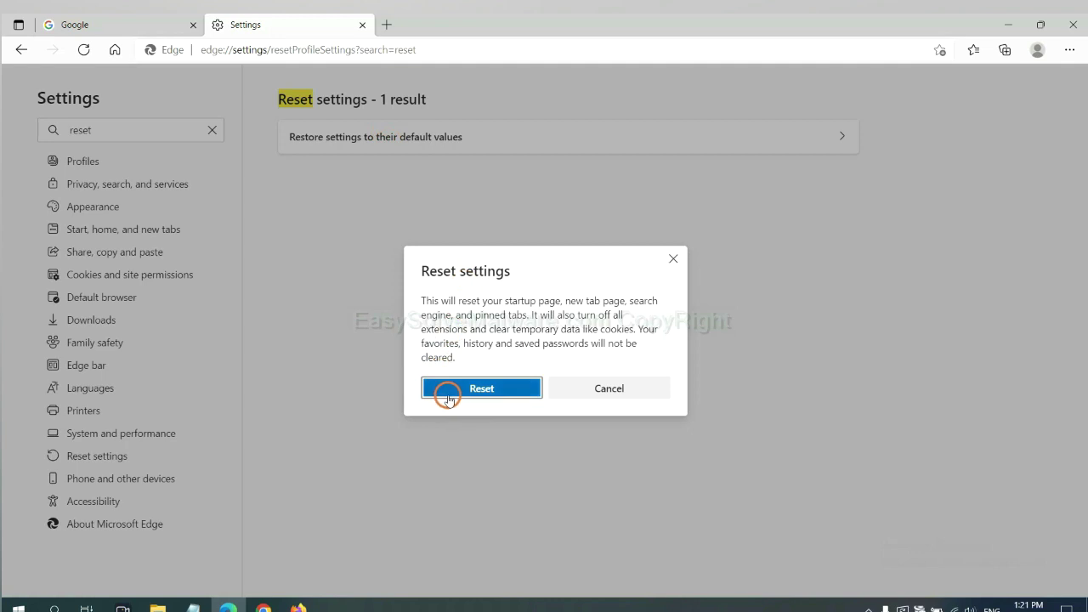